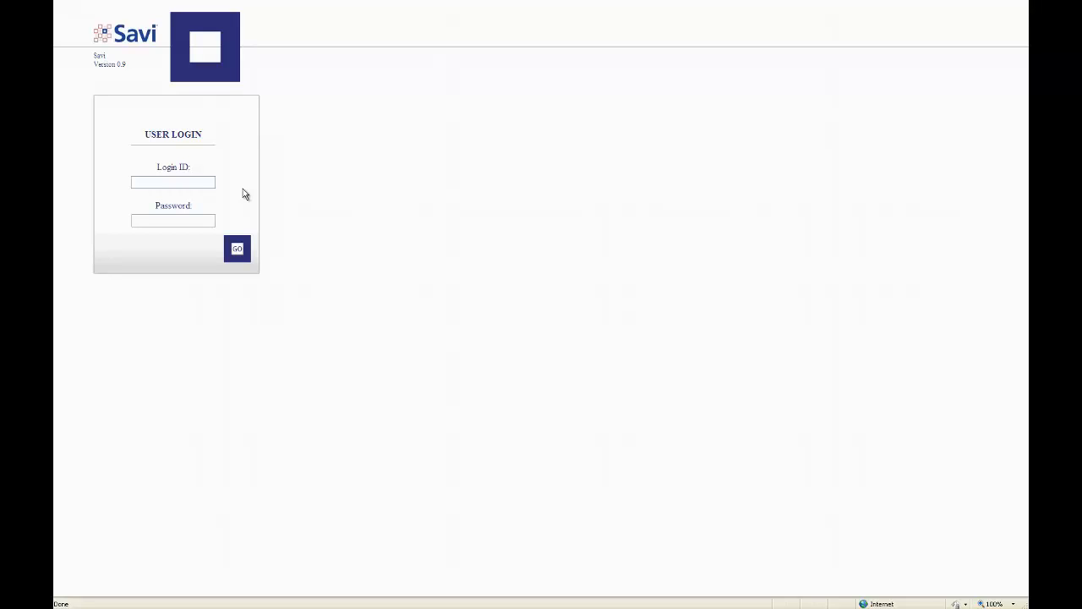
Sign in to Savi MATS with the user's login ID and password
{"action": "left_click", "coordinate": [185, 181]}
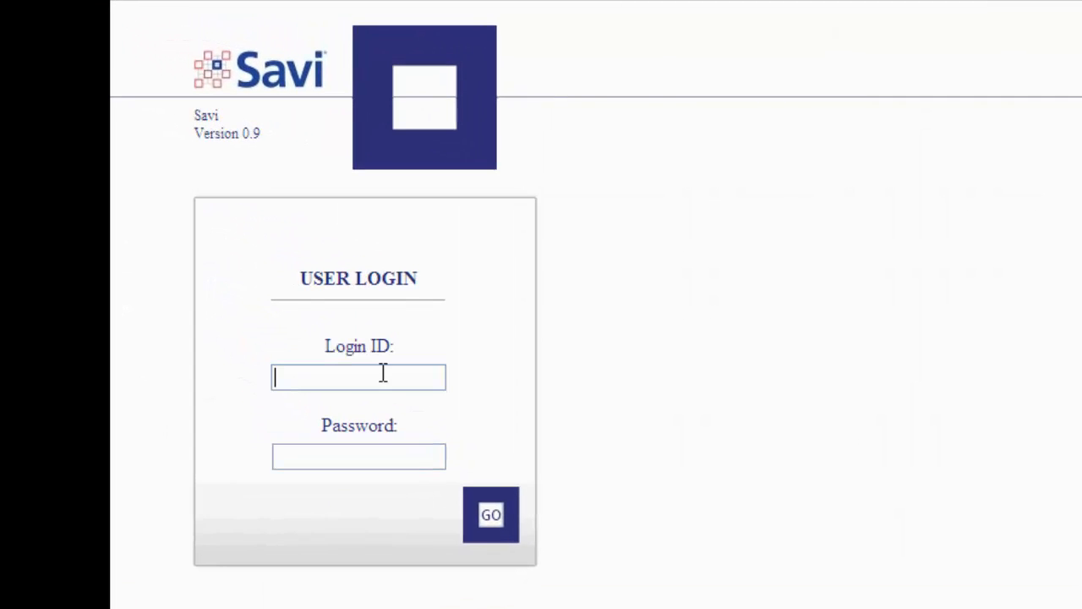
{"action": "type", "text": "vls123"}
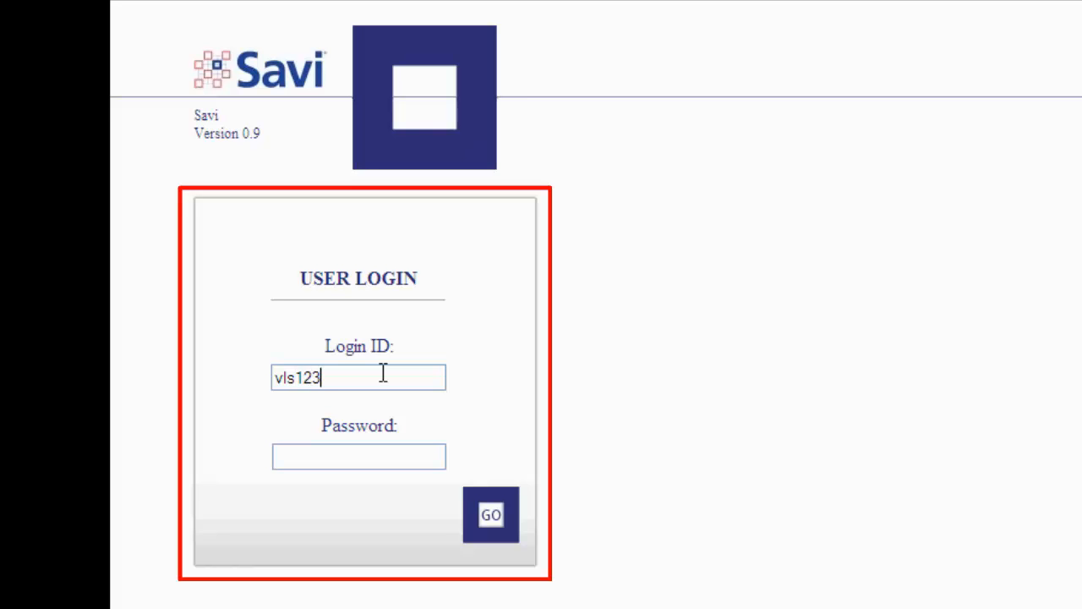
{"action": "key", "text": "Tab"}
{"action": "type", "text": "******"}
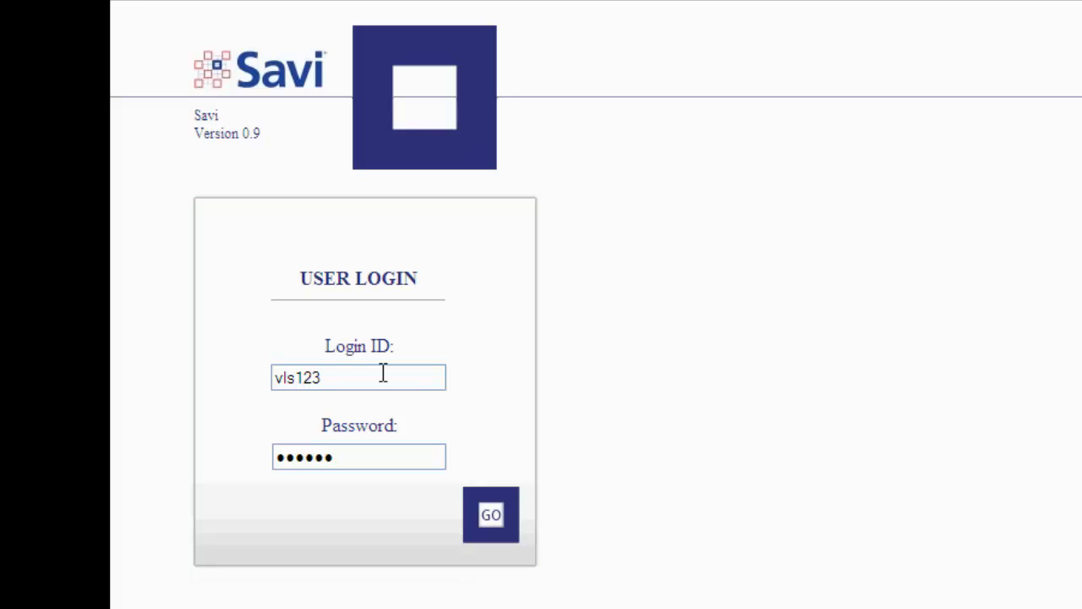
{"action": "left_click", "coordinate": [496, 522]}
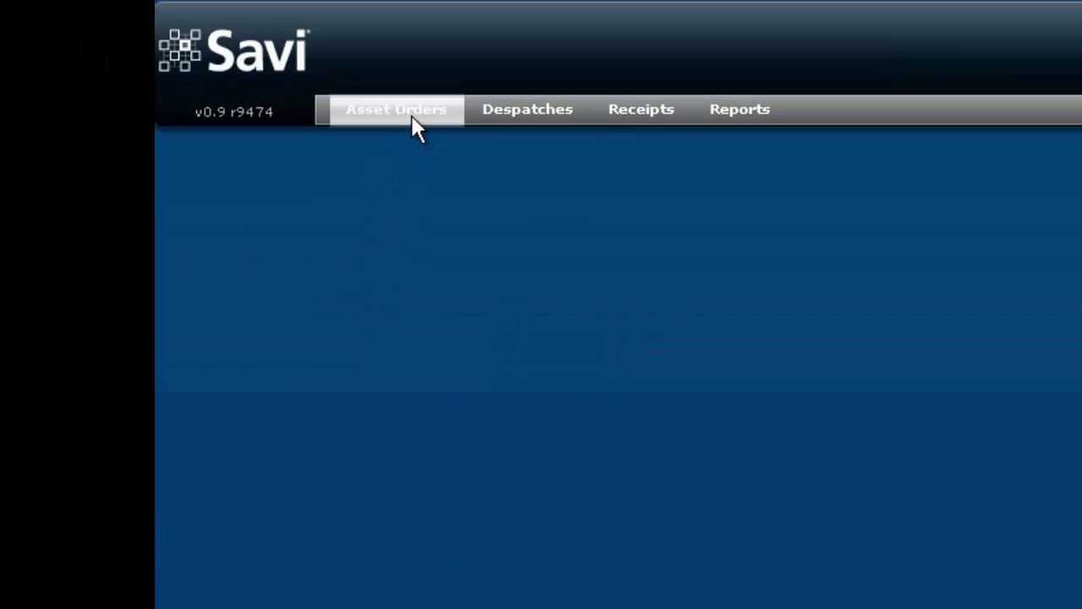
Open a new asset order form, then cancel it and close the Manage Asset Orders window
{"action": "left_click", "coordinate": [412, 117]}
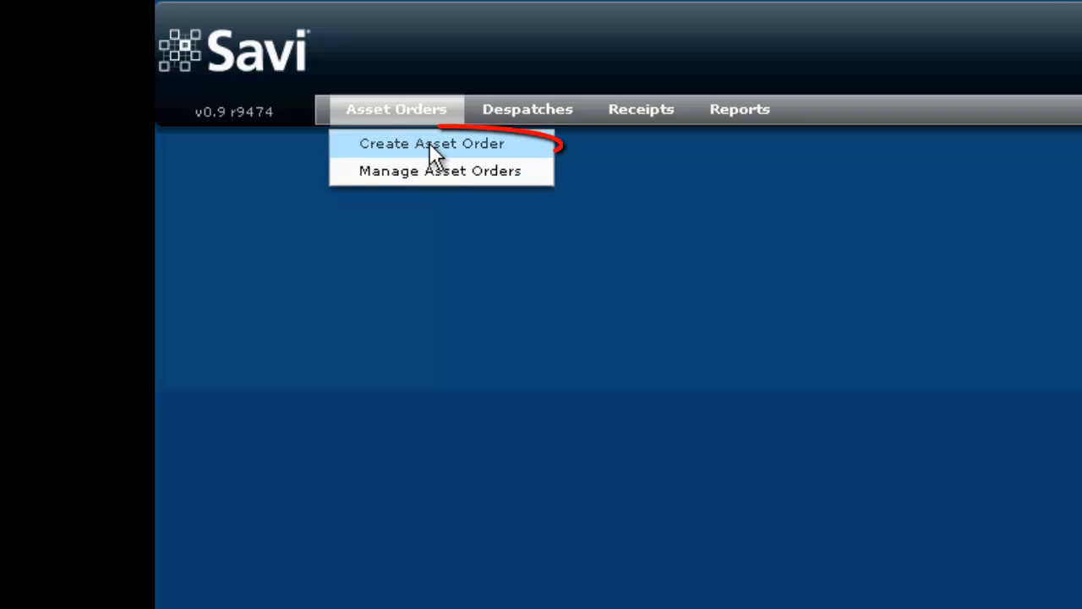
{"action": "left_click", "coordinate": [429, 143]}
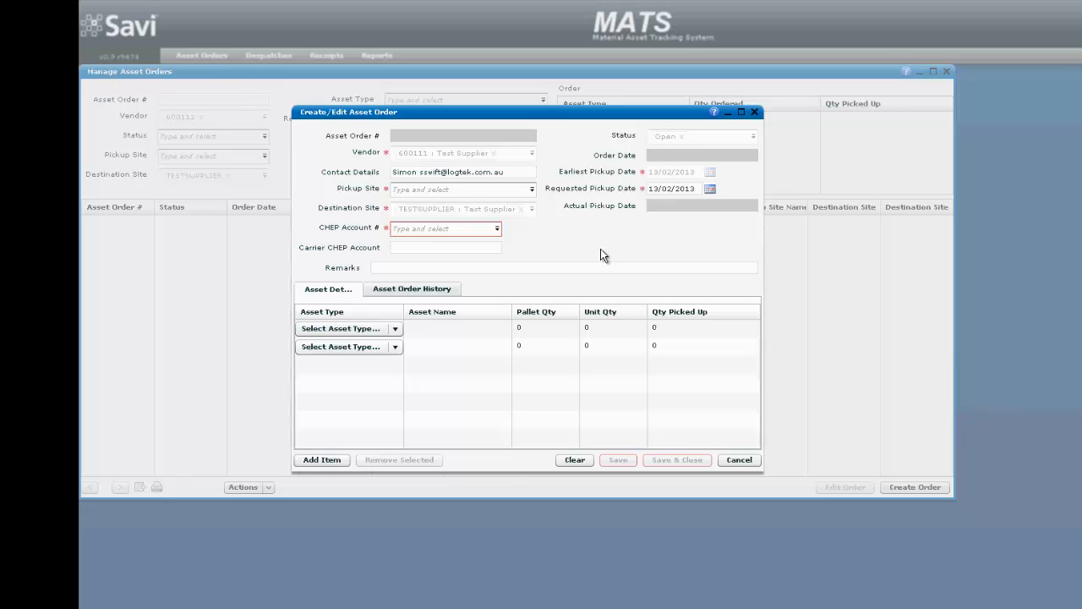
{"action": "left_click", "coordinate": [755, 113]}
{"action": "left_click", "coordinate": [947, 72]}
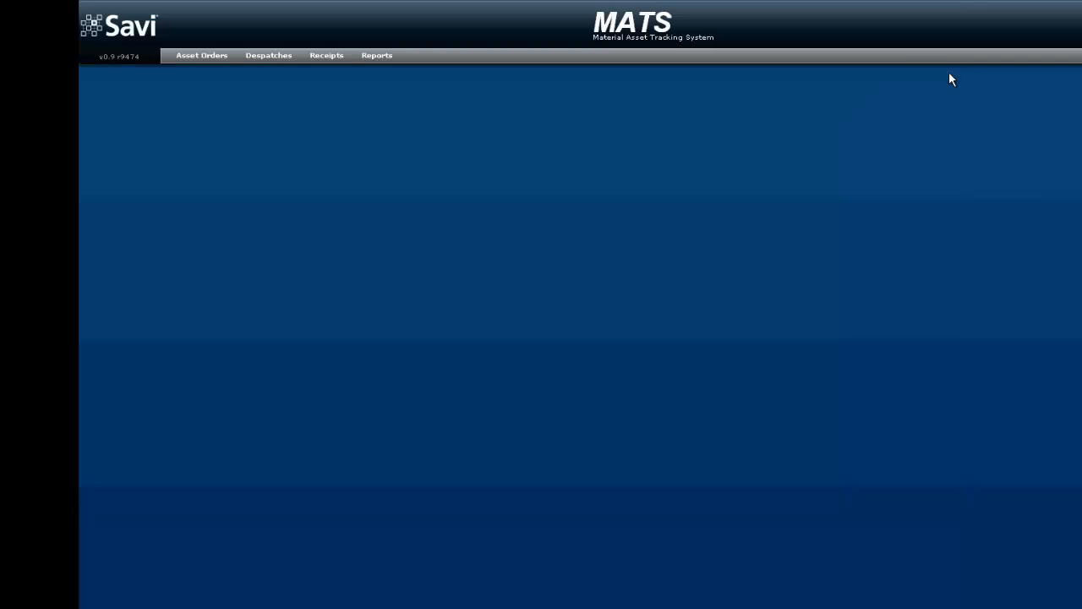
Start a new asset order from the Asset Orders menu
{"action": "left_click", "coordinate": [476, 127]}
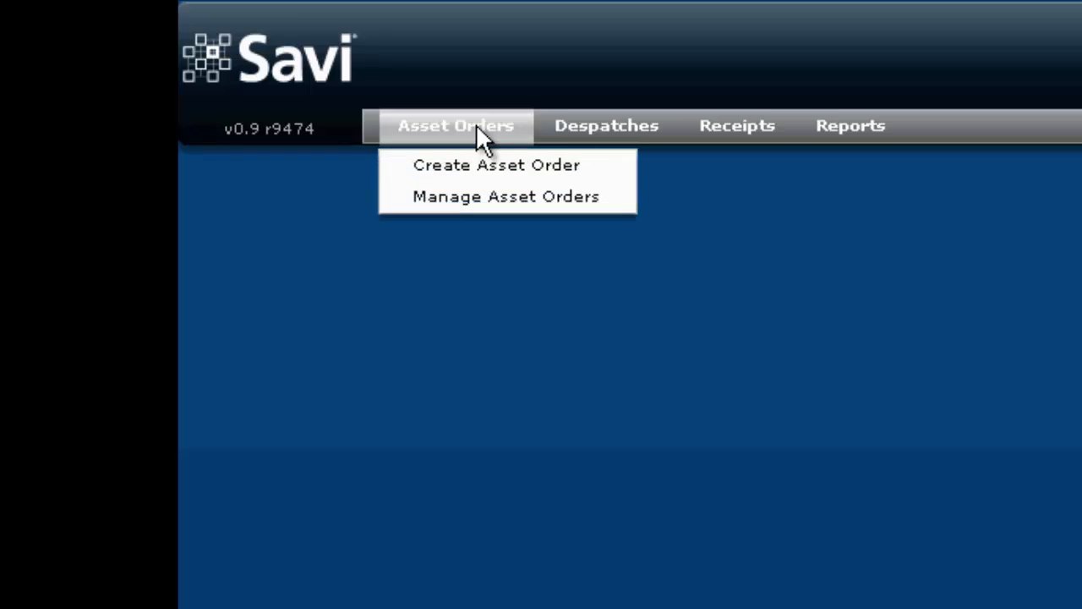
{"action": "left_click", "coordinate": [516, 166]}
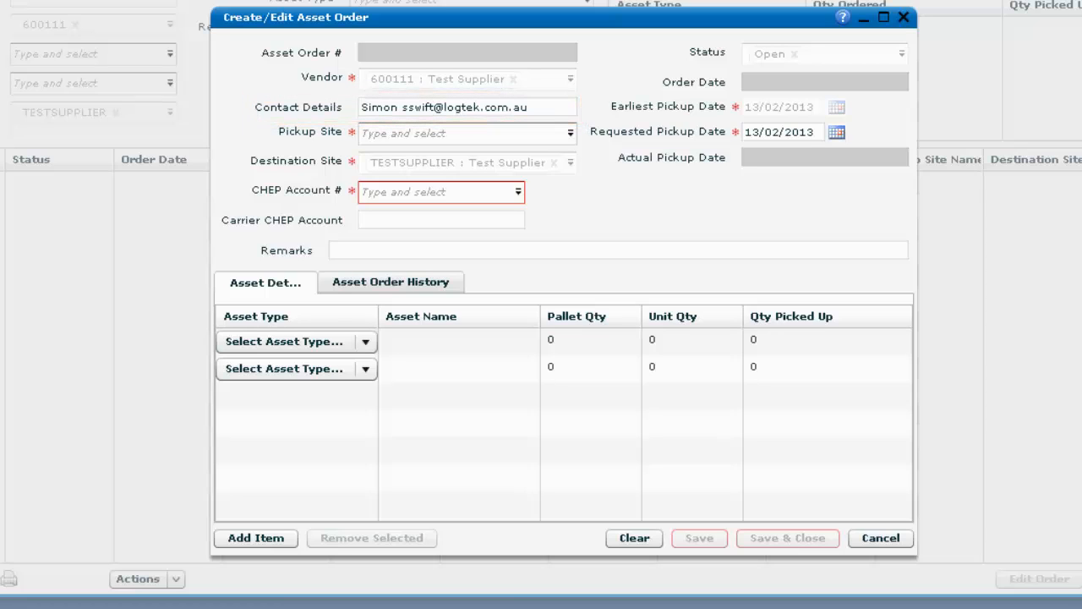
Replace the old contact details with the supplier's crates contact e-mail address
{"action": "left_click", "coordinate": [541, 107]}
{"action": "left_click_drag", "start_coordinate": [542, 107], "coordinate": [311, 116]}
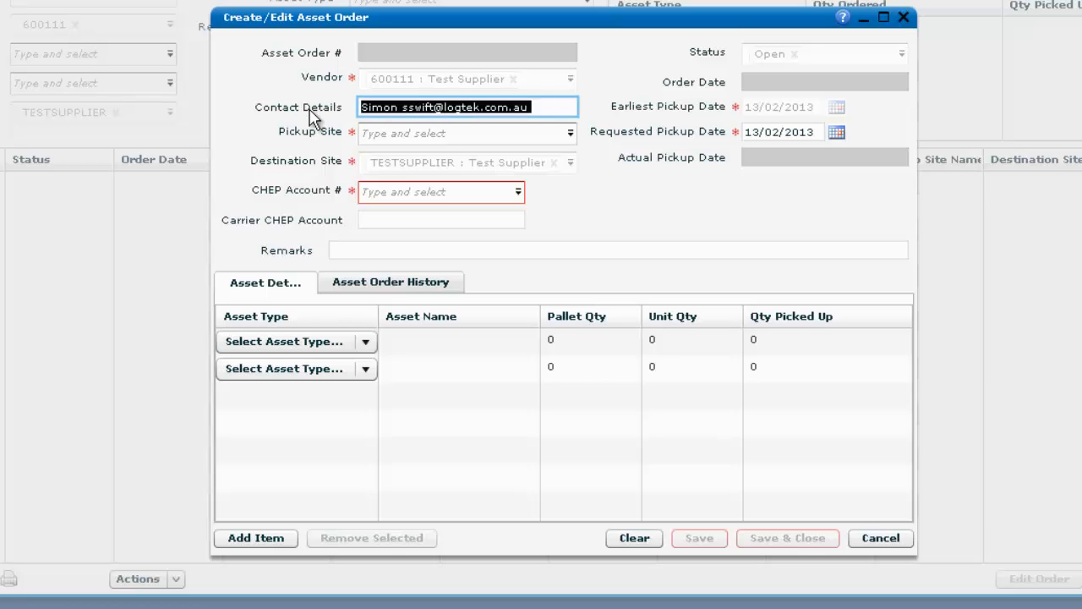
{"action": "key", "text": "BackSpace"}
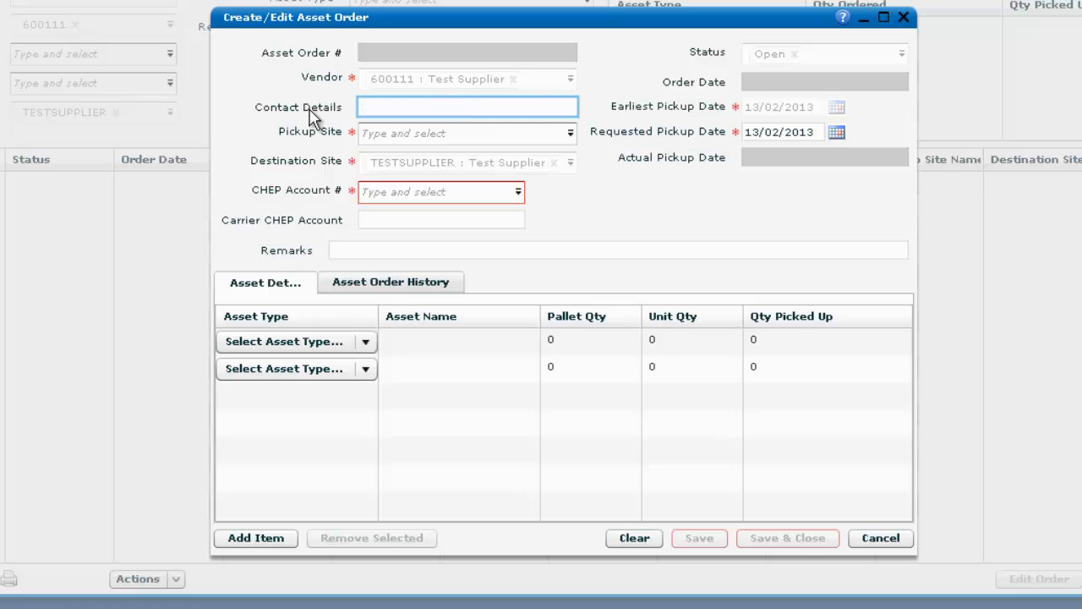
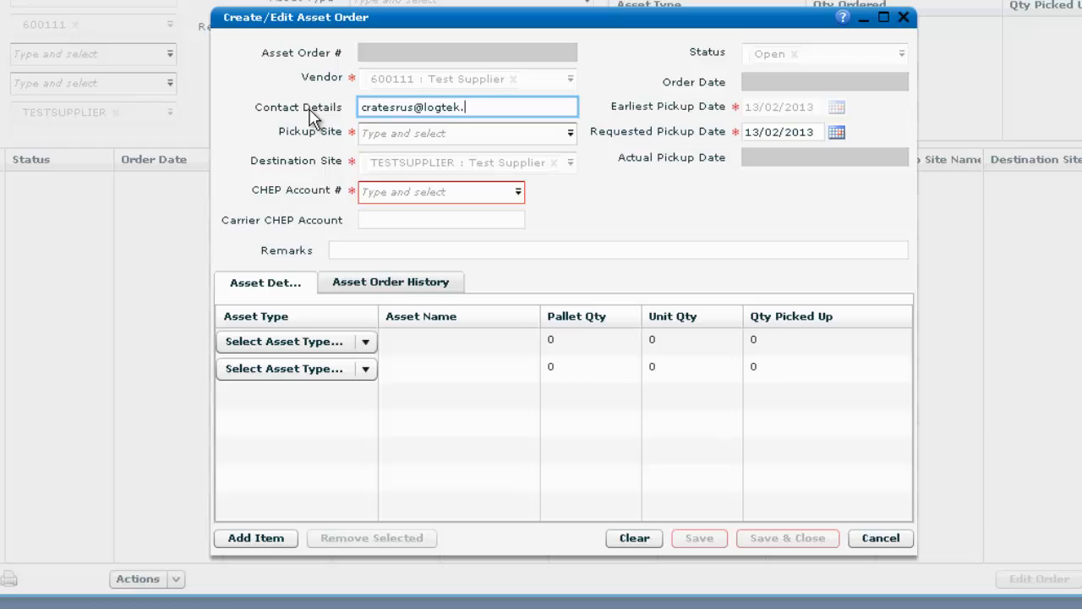
Filter pickup sites by 'RRU' and choose 450001 : Sydney RRU
{"action": "left_click", "coordinate": [574, 135]}
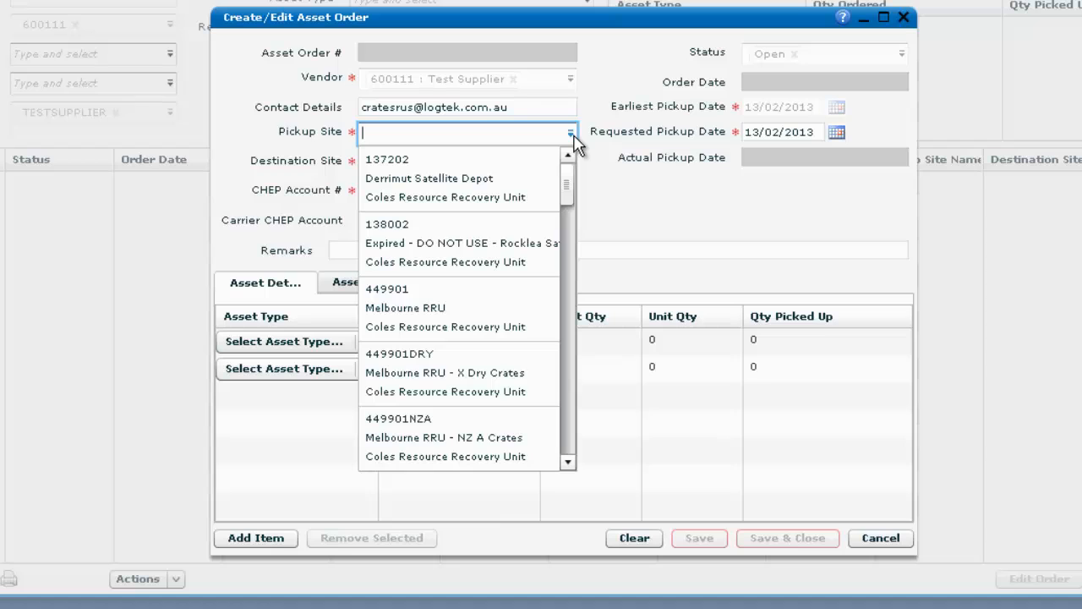
{"action": "left_click", "coordinate": [483, 135]}
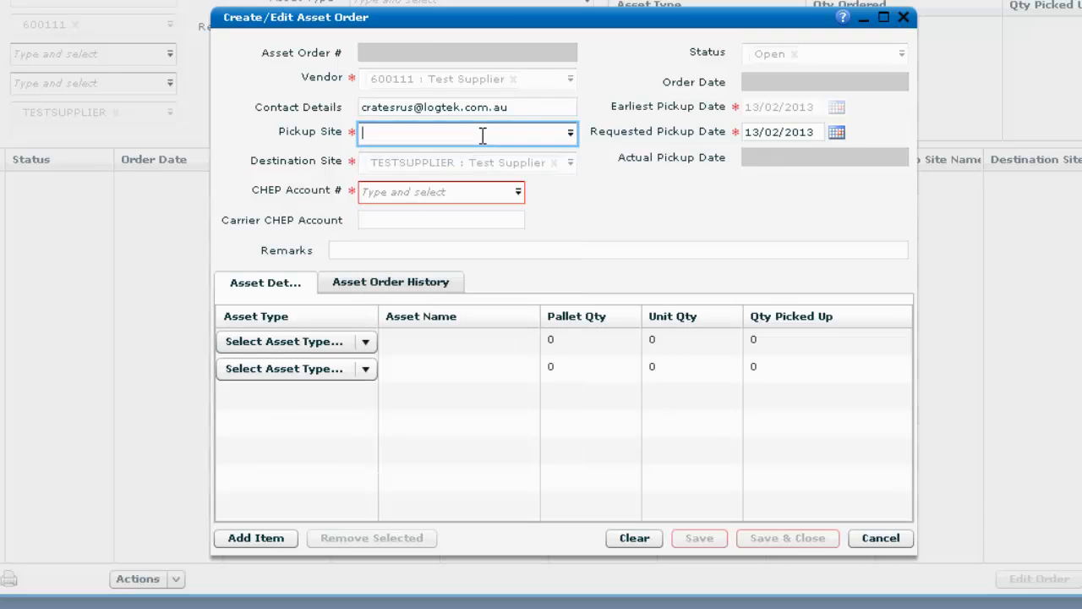
{"action": "type", "text": "RRU"}
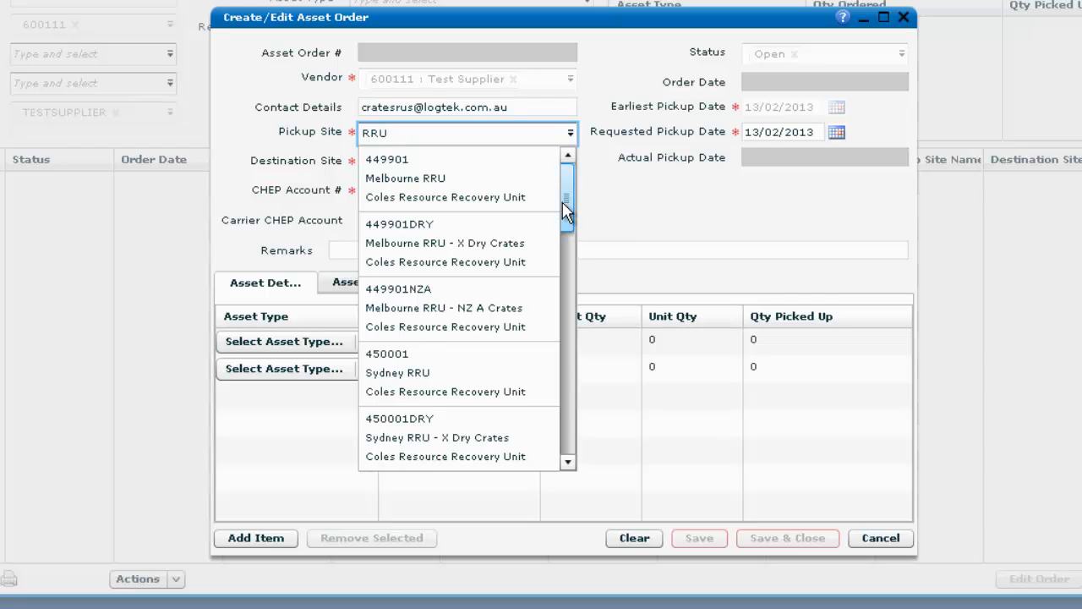
{"action": "left_click_drag", "start_coordinate": [562, 196], "coordinate": [563, 218]}
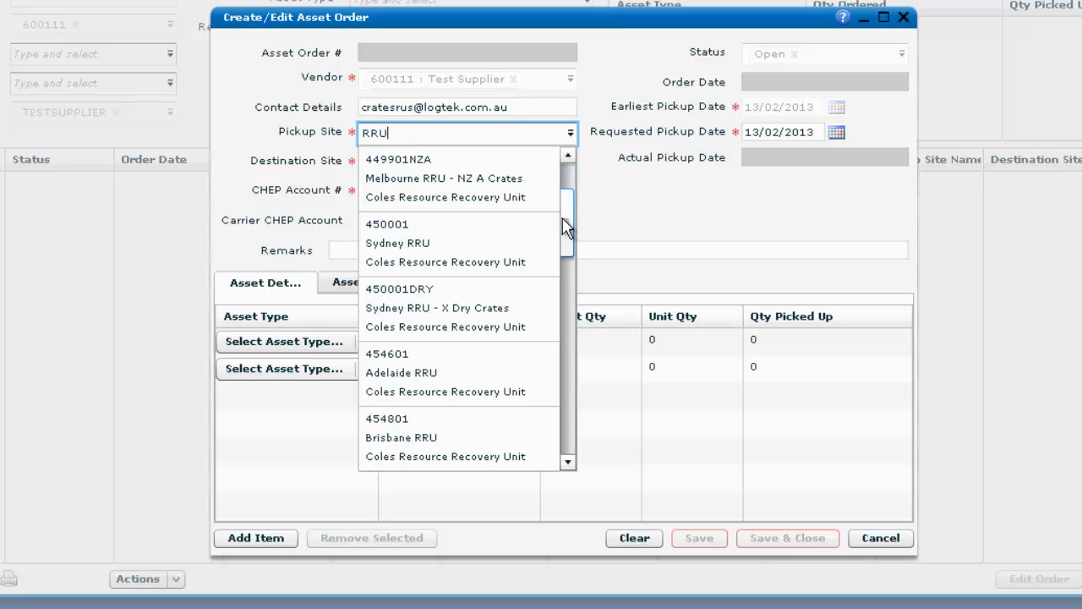
{"action": "left_click", "coordinate": [480, 241]}
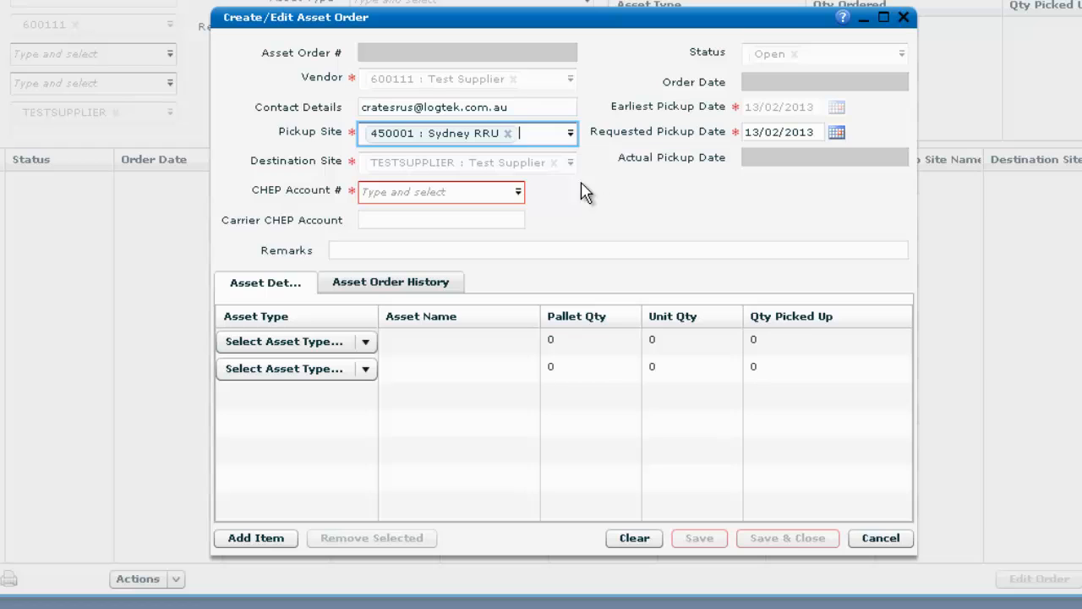
{"action": "left_click", "coordinate": [518, 193]}
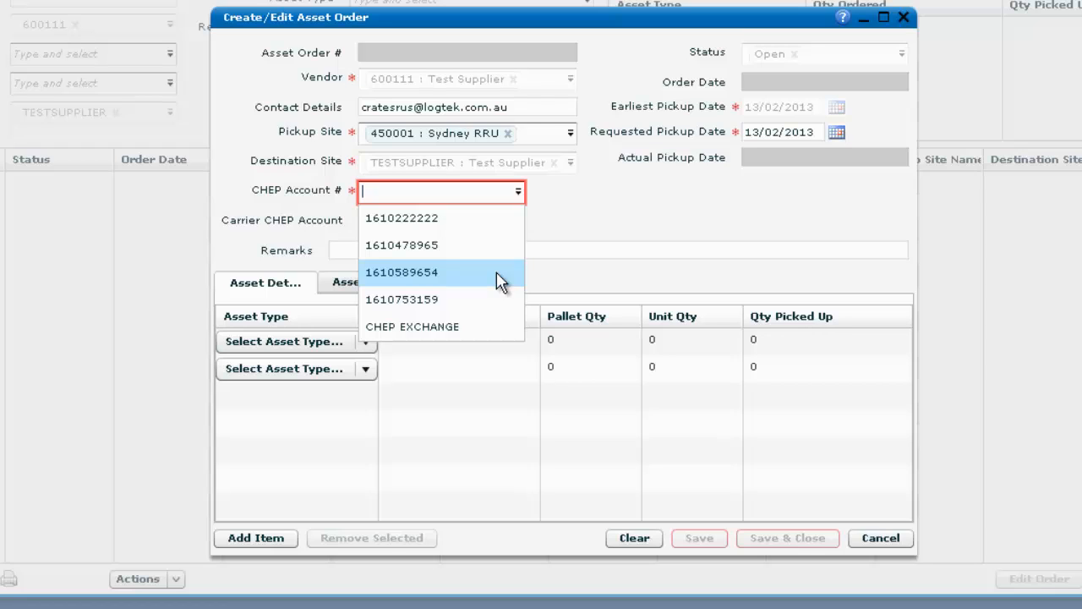
Choose the required CHEP account number for the order
{"action": "left_click", "coordinate": [498, 272]}
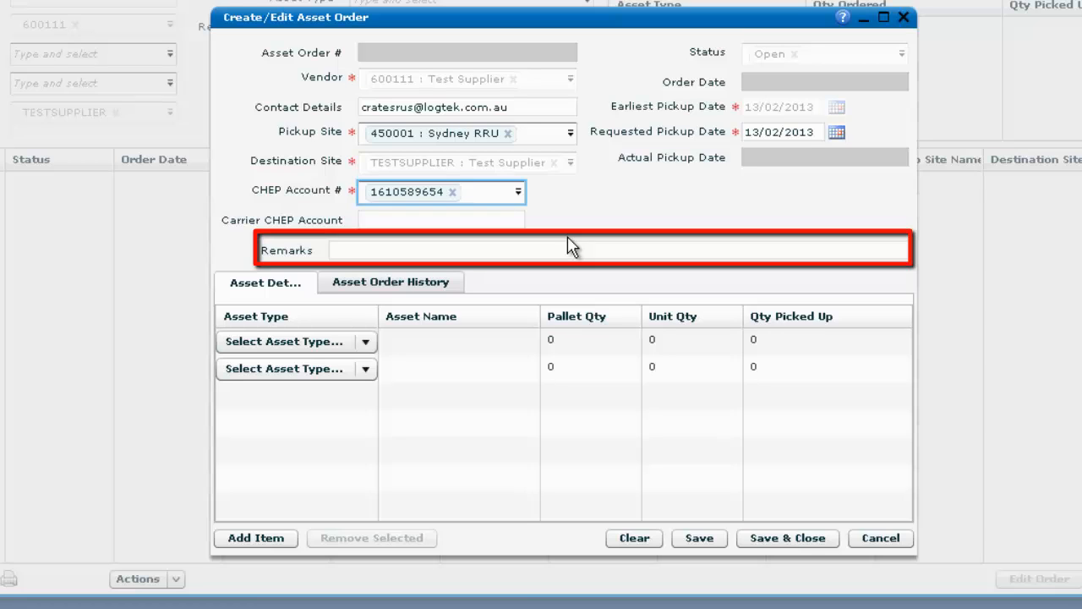
Enter the remark 'My order 123' on the order
{"action": "left_click", "coordinate": [566, 252]}
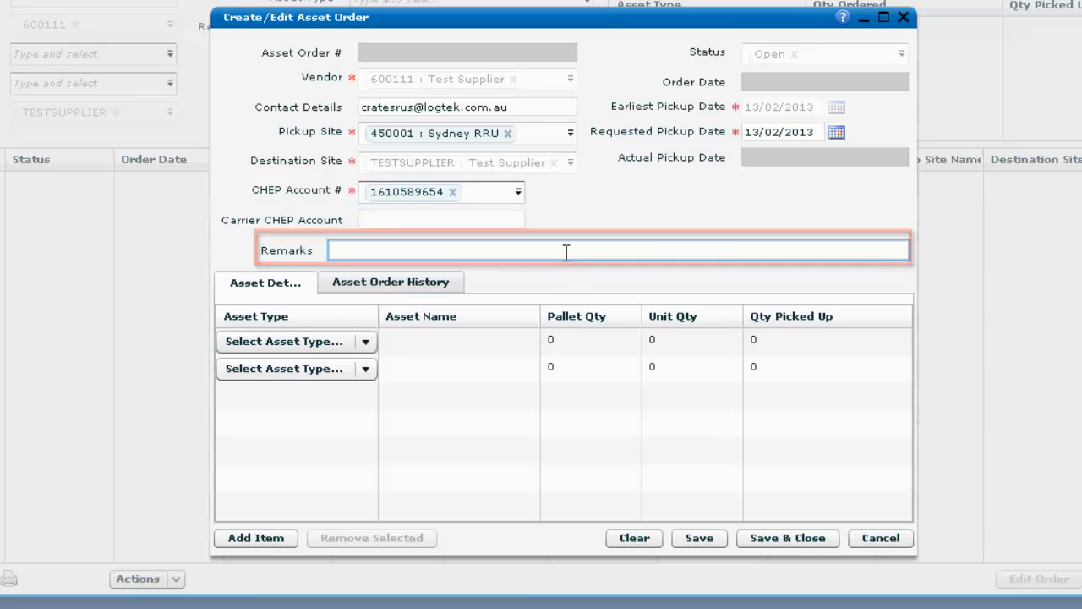
{"action": "type", "text": "My"}
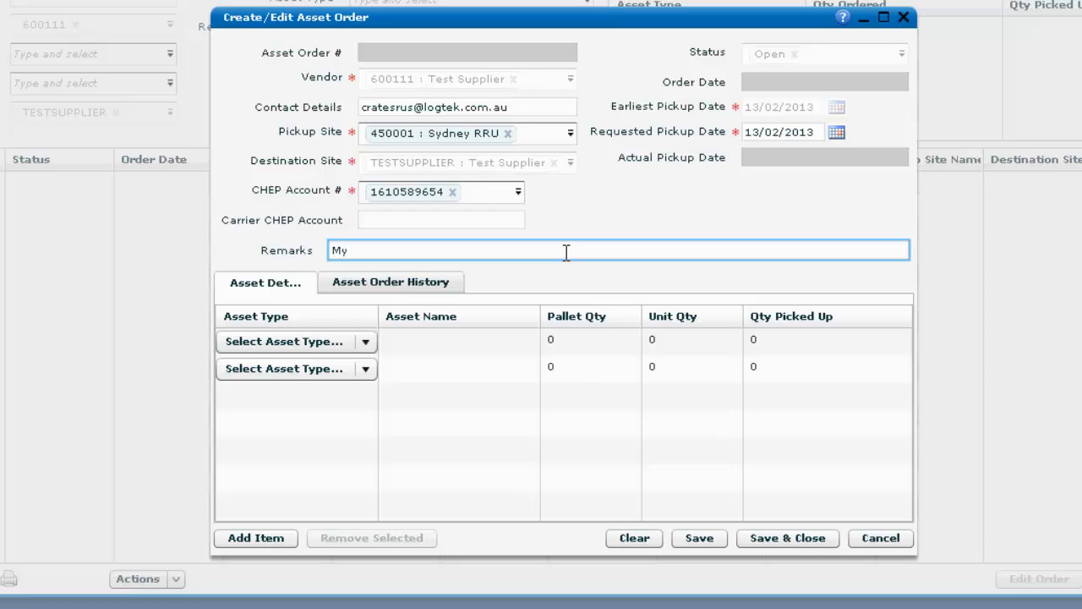
{"action": "type", "text": " order 123"}
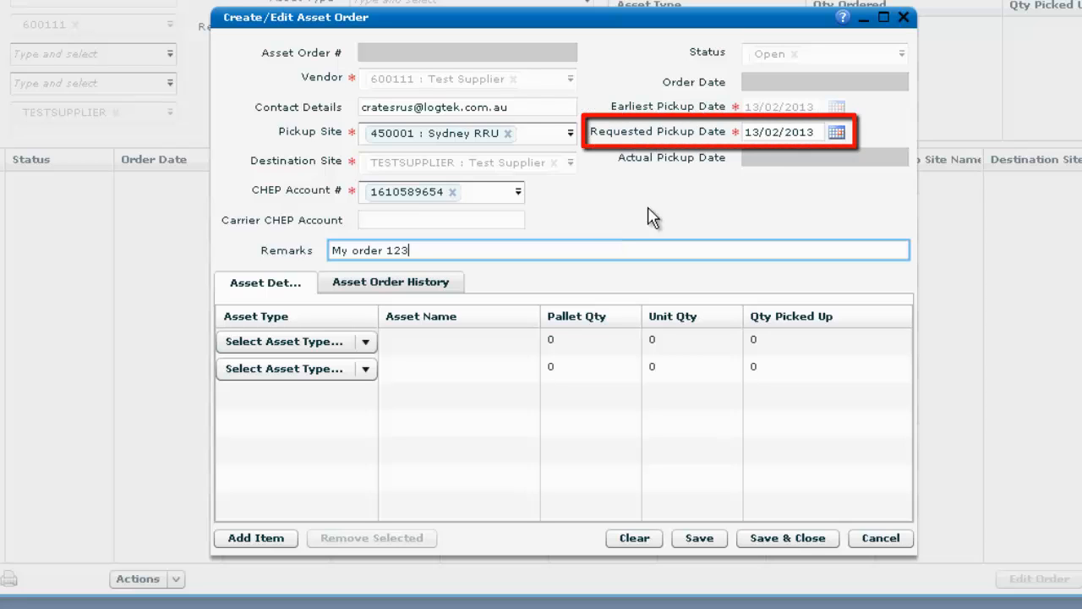
Set the requested pickup date to 19 February 2013 using the calendar
{"action": "left_click", "coordinate": [835, 135]}
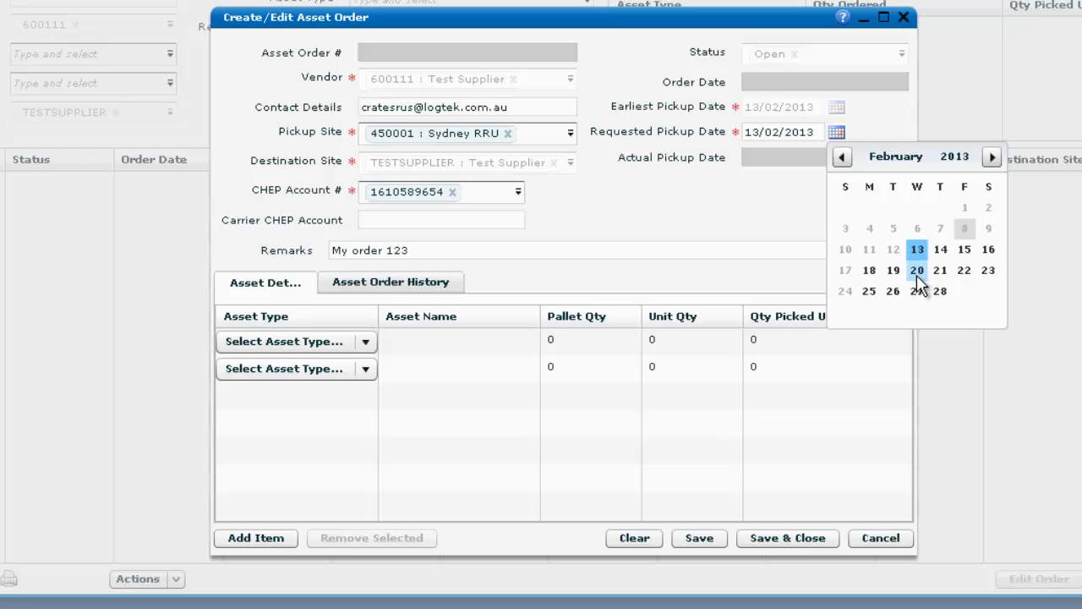
{"action": "left_click", "coordinate": [991, 158]}
{"action": "left_click", "coordinate": [991, 158]}
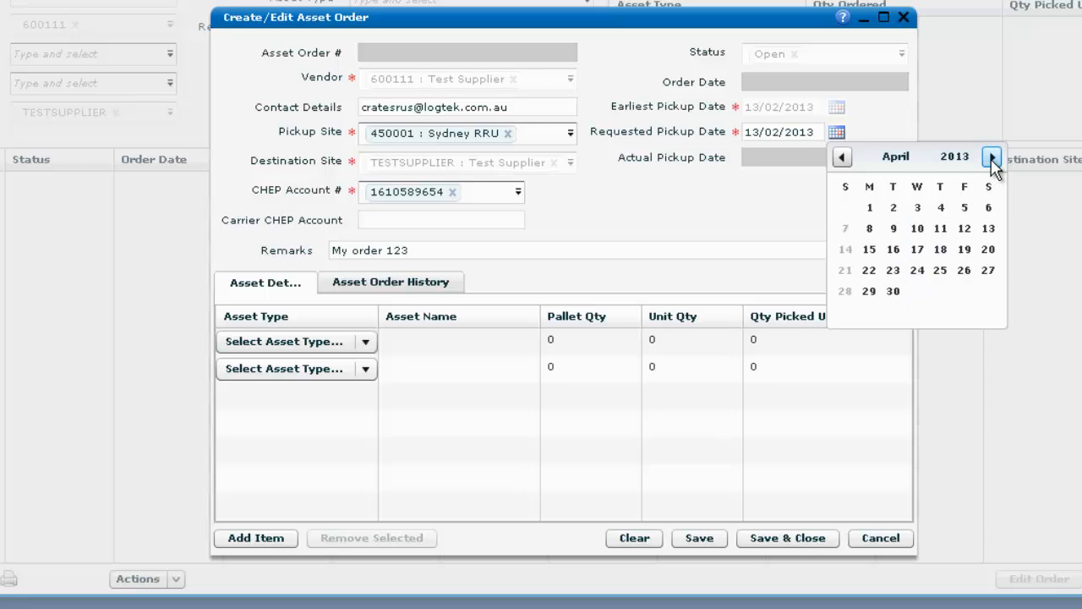
{"action": "left_click", "coordinate": [941, 229]}
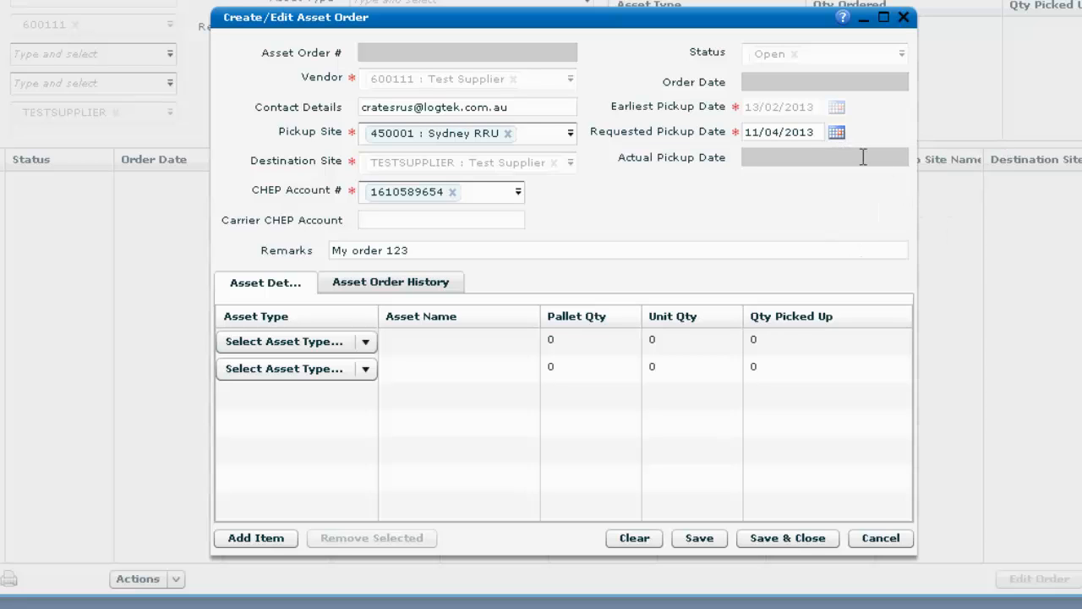
{"action": "left_click", "coordinate": [836, 133]}
{"action": "left_click", "coordinate": [894, 256]}
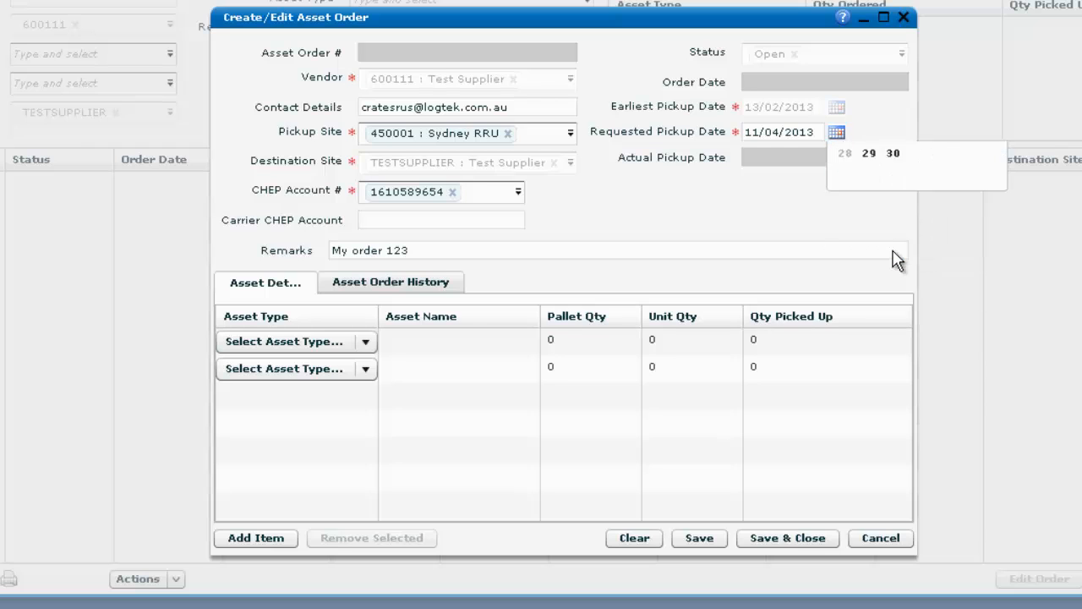
{"action": "left_click", "coordinate": [836, 133]}
{"action": "left_click", "coordinate": [842, 158]}
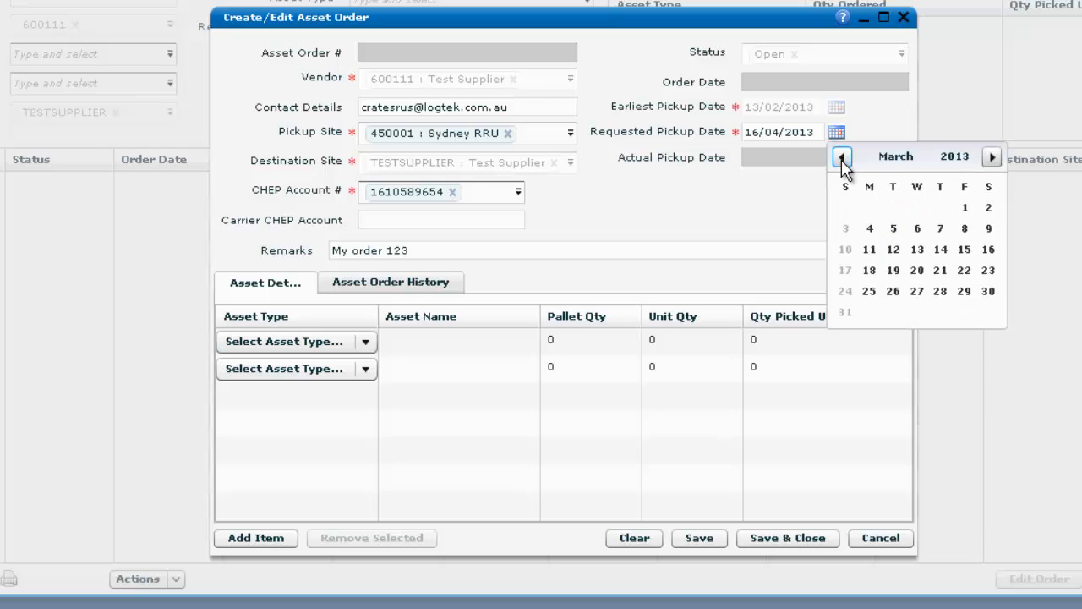
{"action": "left_click", "coordinate": [843, 158]}
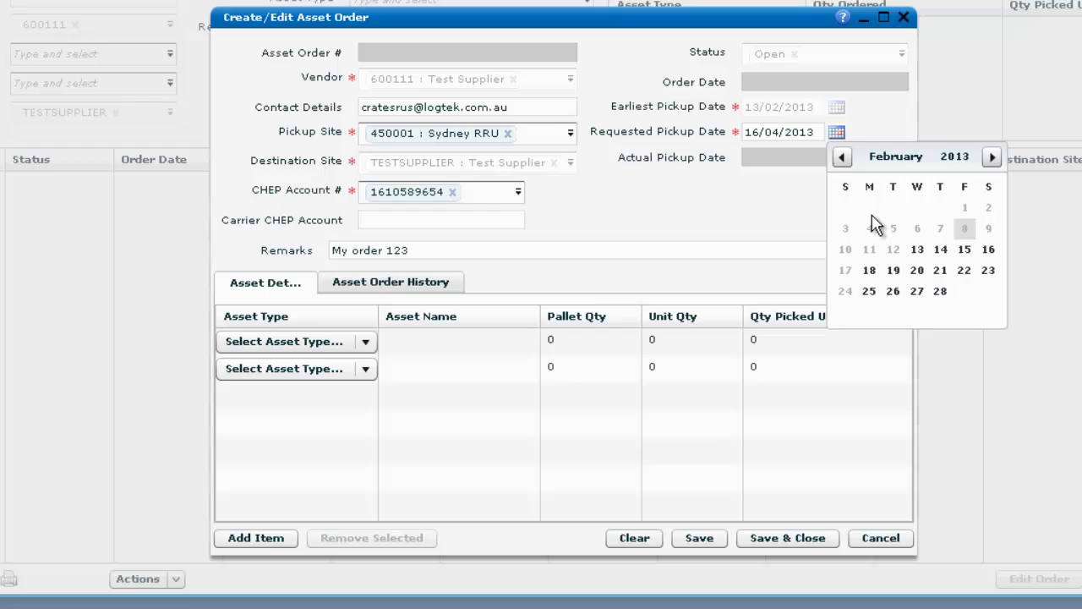
{"action": "left_click", "coordinate": [893, 271]}
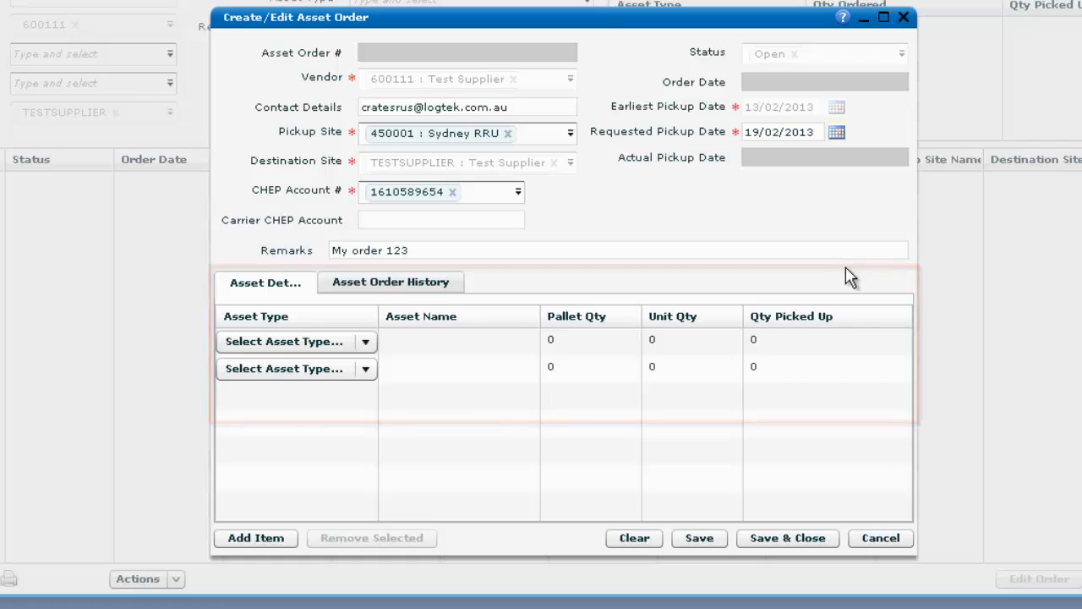
Set the first asset line's type to CRATE-A (RPC Crate Type A)
{"action": "left_click", "coordinate": [366, 342]}
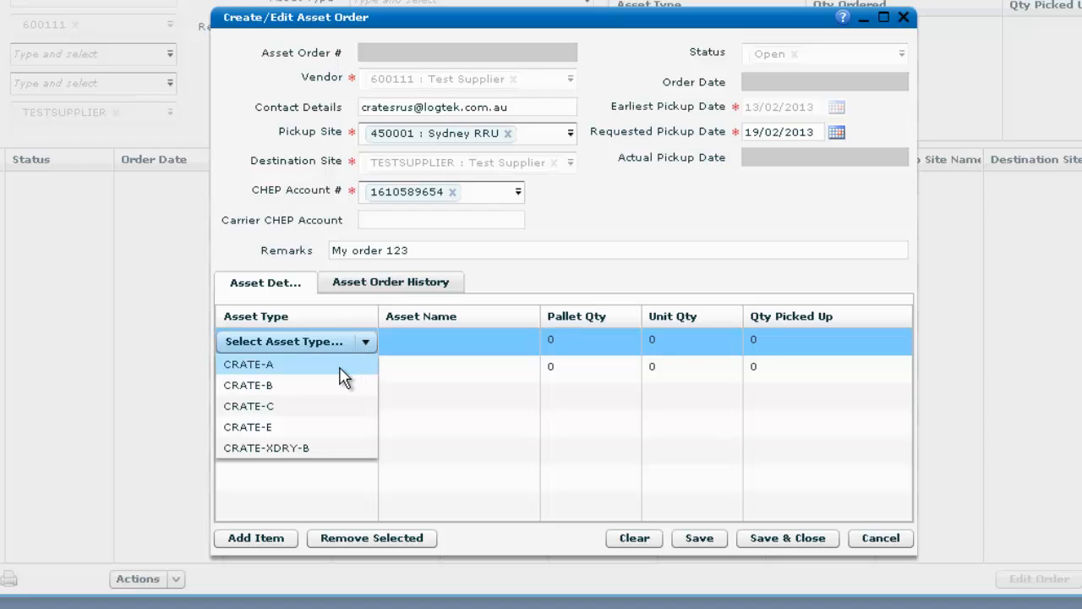
{"action": "left_click", "coordinate": [340, 369]}
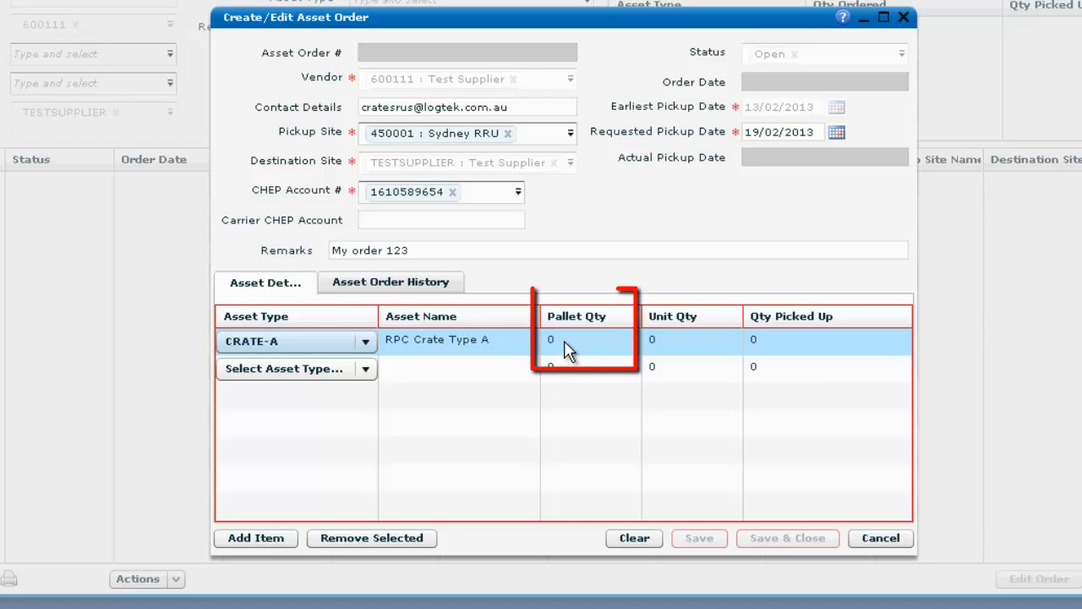
Enter a pallet quantity of 10 on the CRATE-A line, giving 1860 units
{"action": "left_click", "coordinate": [564, 343]}
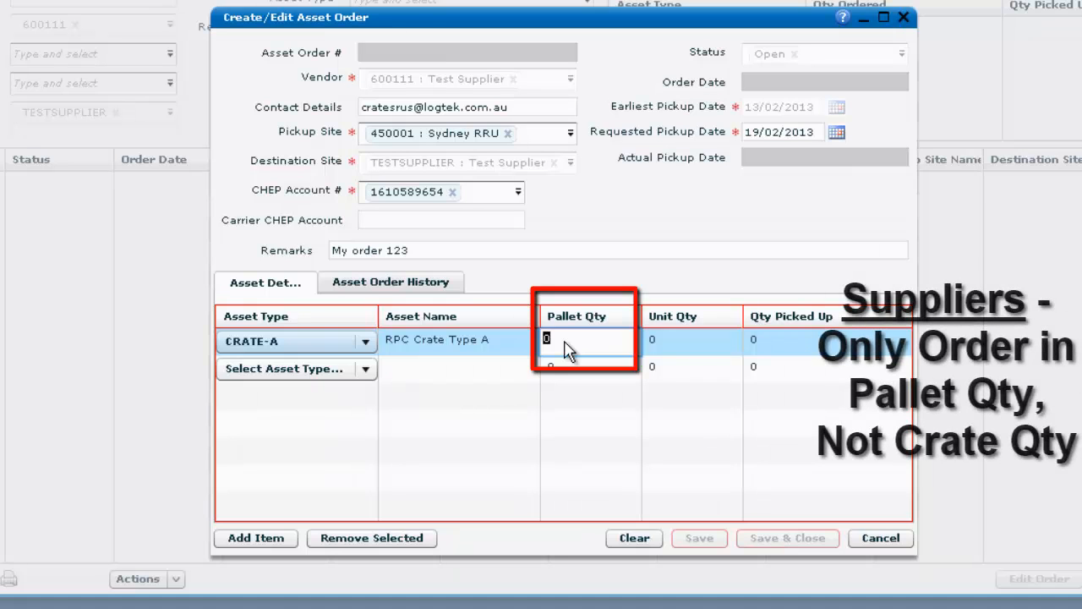
{"action": "type", "text": "10"}
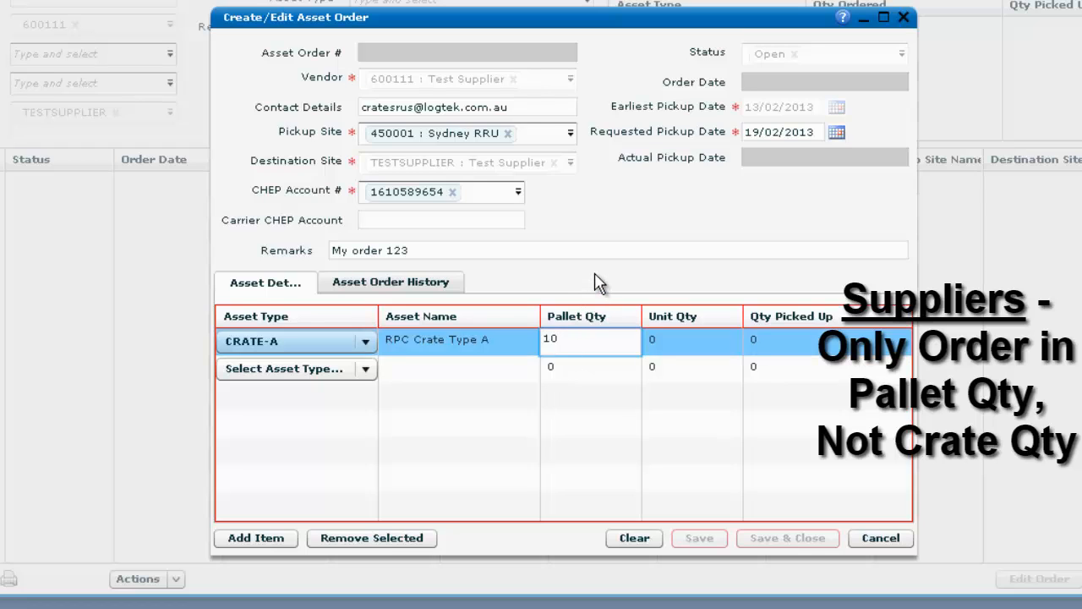
{"action": "key", "text": "Return"}
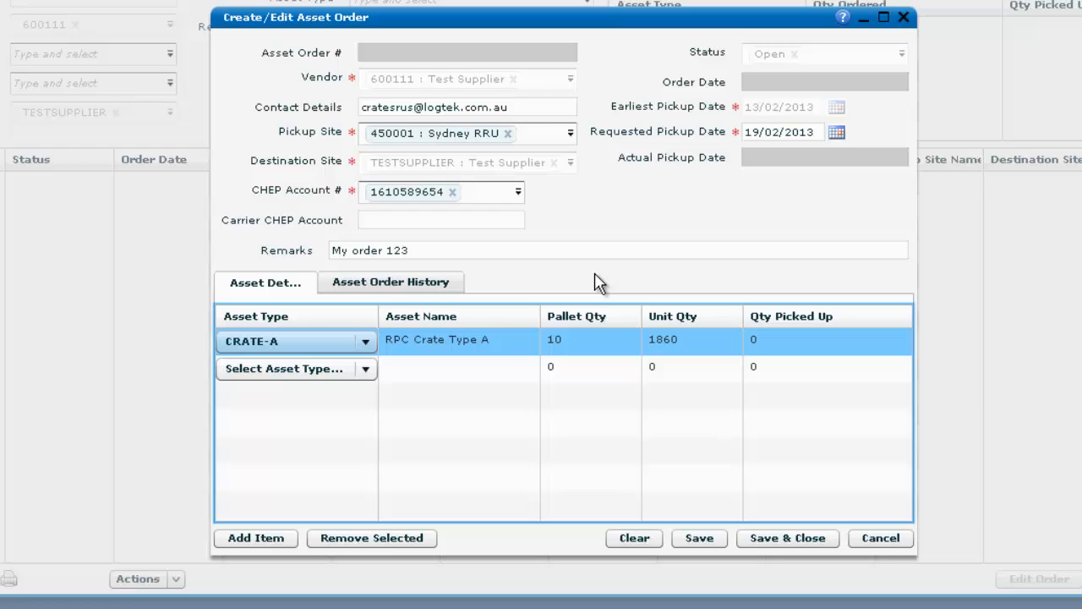
Change the CRATE-A pallet quantity from 10 to 20, giving 3720 units
{"action": "left_click", "coordinate": [574, 342]}
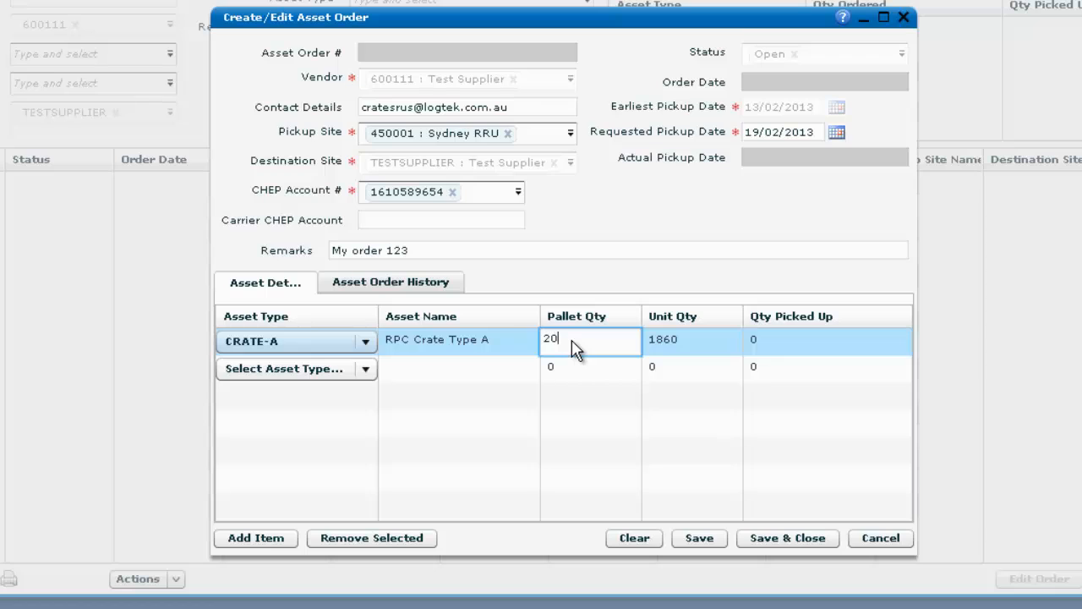
{"action": "left_click", "coordinate": [589, 285]}
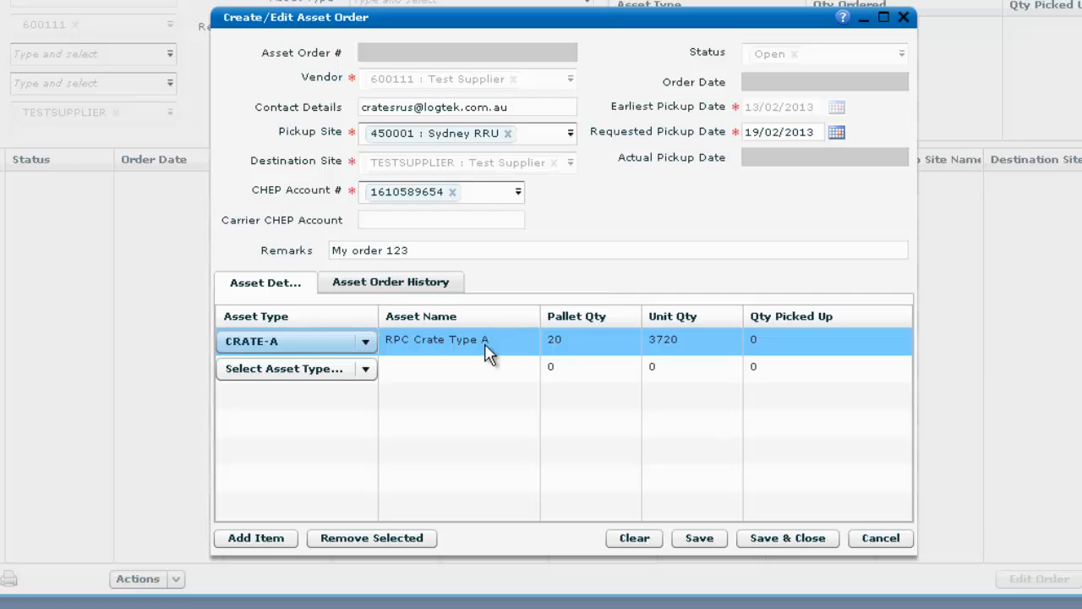
Set the second line to CRATE-B (RPC Crate Type B) with 12 pallets, 2232 units
{"action": "left_click", "coordinate": [366, 369]}
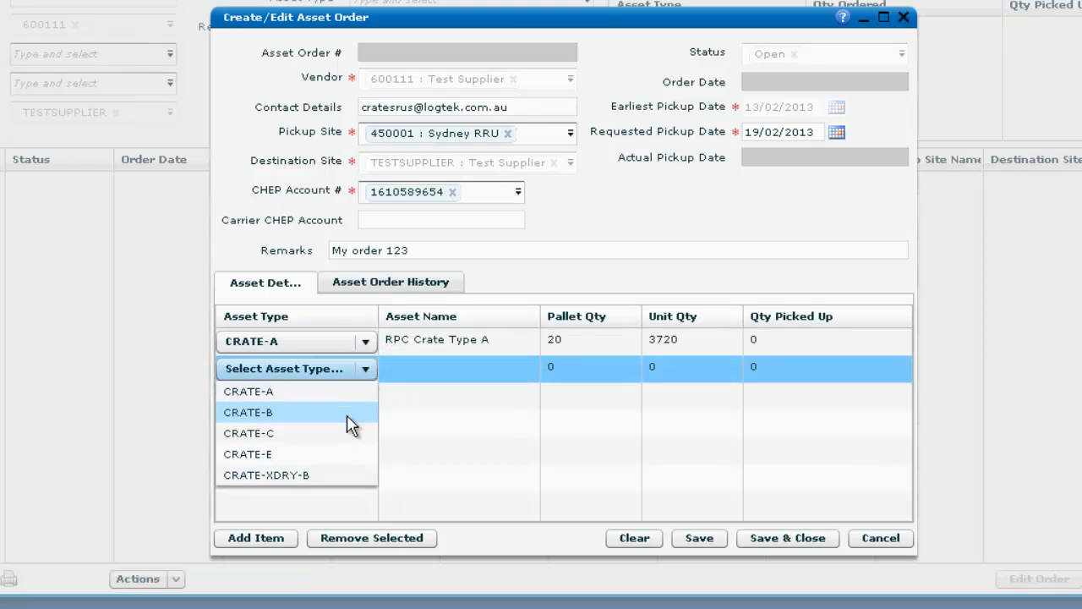
{"action": "left_click", "coordinate": [350, 414]}
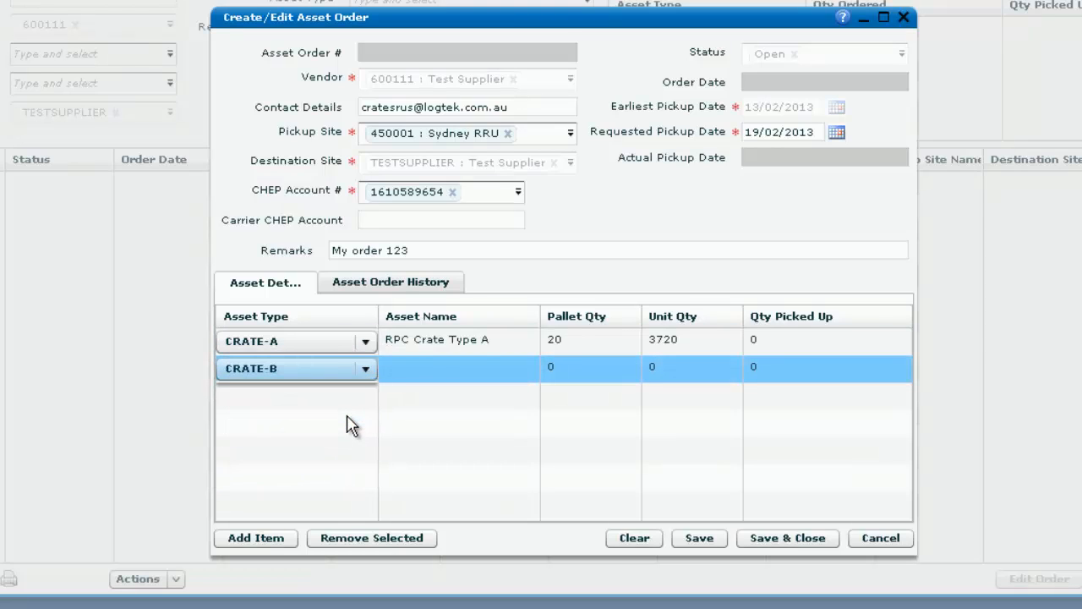
{"action": "left_click", "coordinate": [569, 374]}
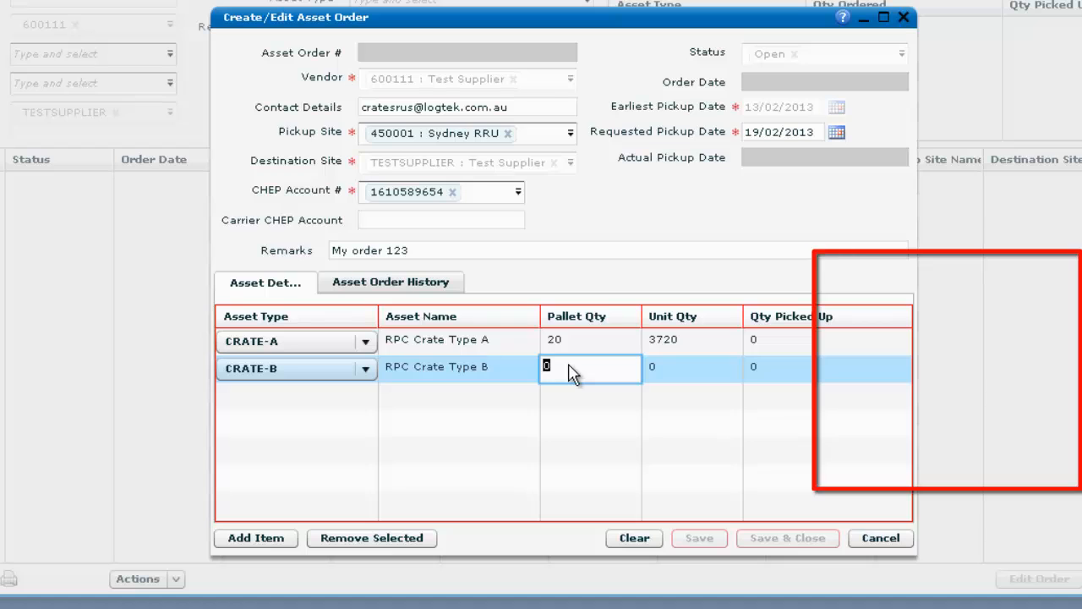
{"action": "type", "text": "12"}
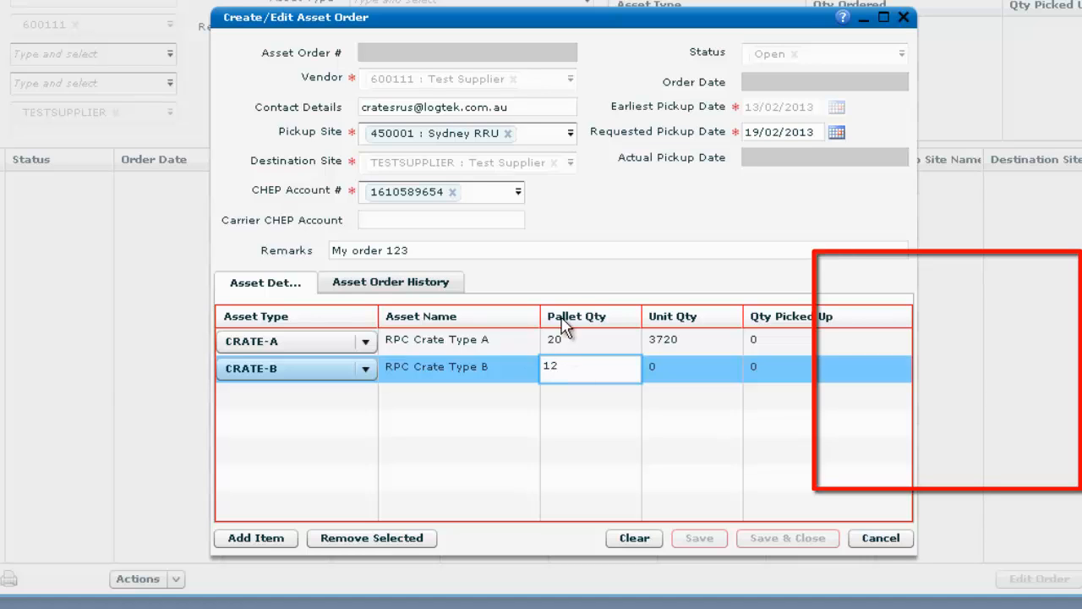
{"action": "left_click", "coordinate": [572, 287]}
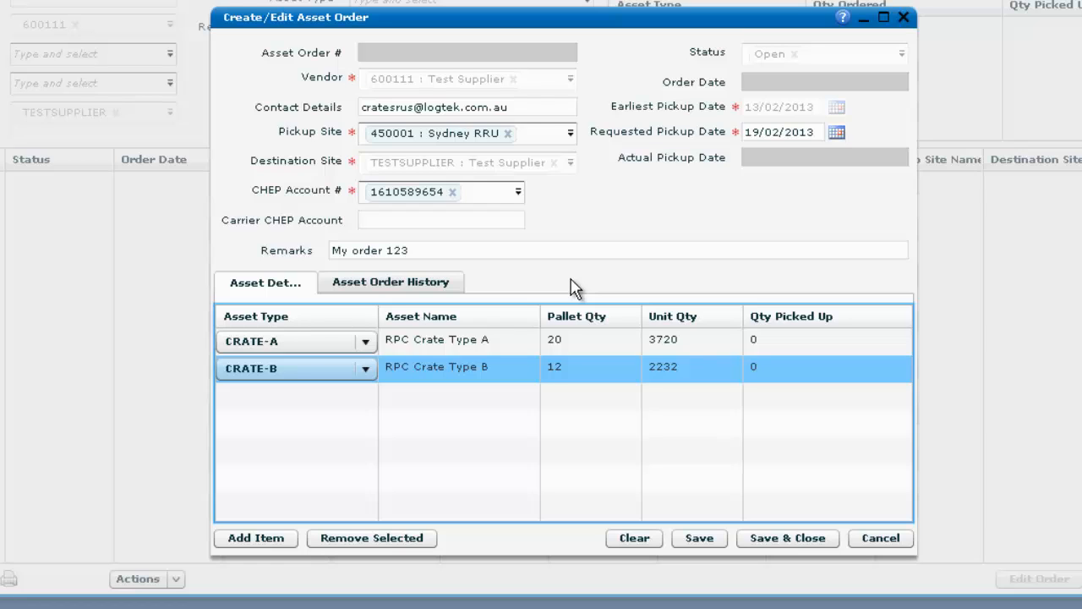
Add a third line of CRATE-C with 12 pallets (2232 units)
{"action": "left_click", "coordinate": [286, 542]}
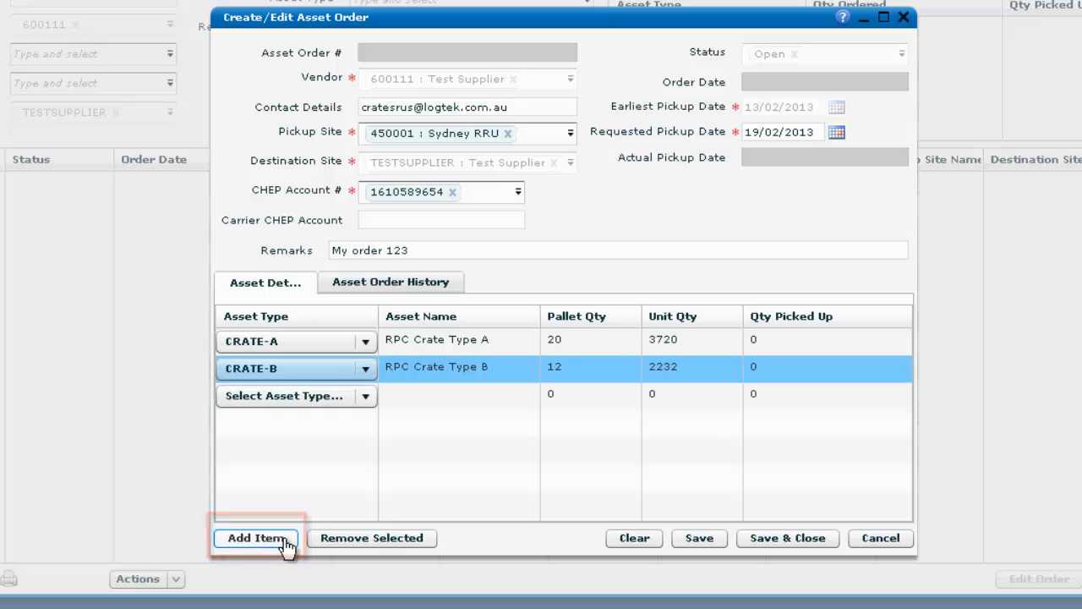
{"action": "left_click", "coordinate": [365, 396]}
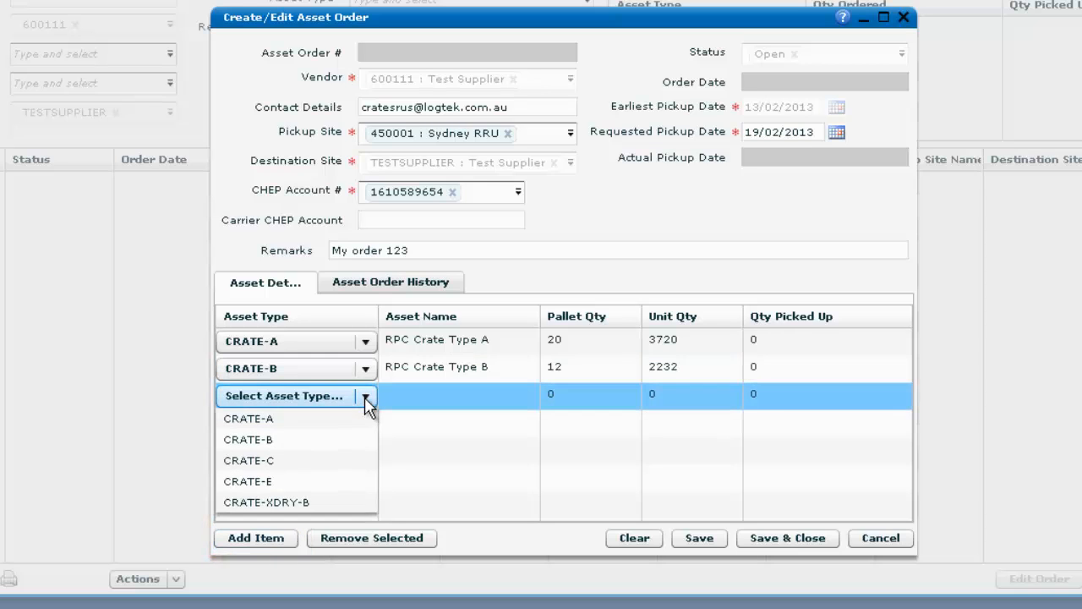
{"action": "left_click", "coordinate": [335, 465]}
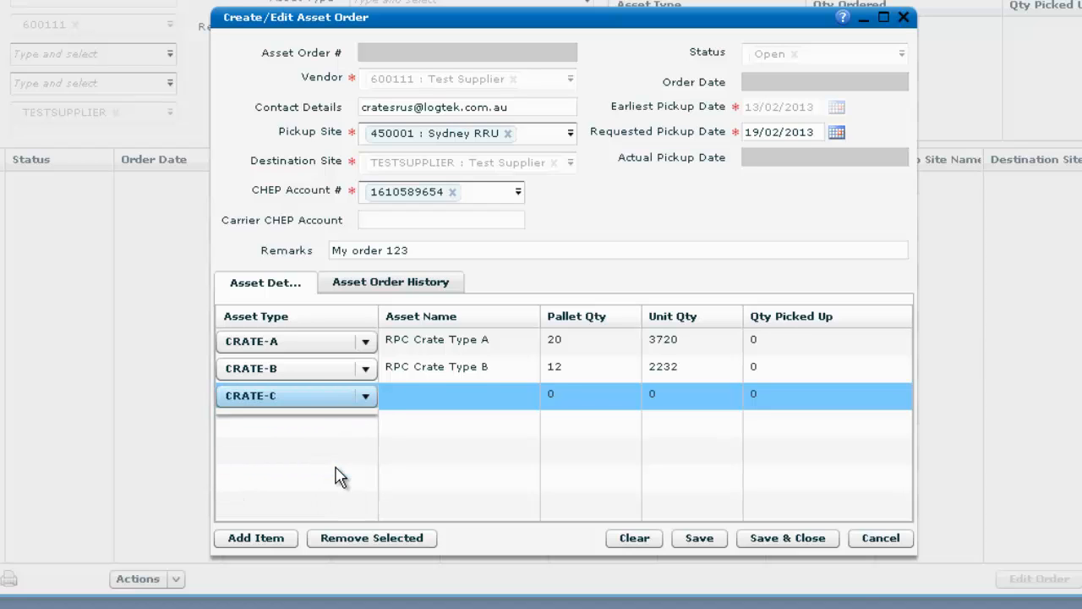
{"action": "left_click", "coordinate": [571, 404]}
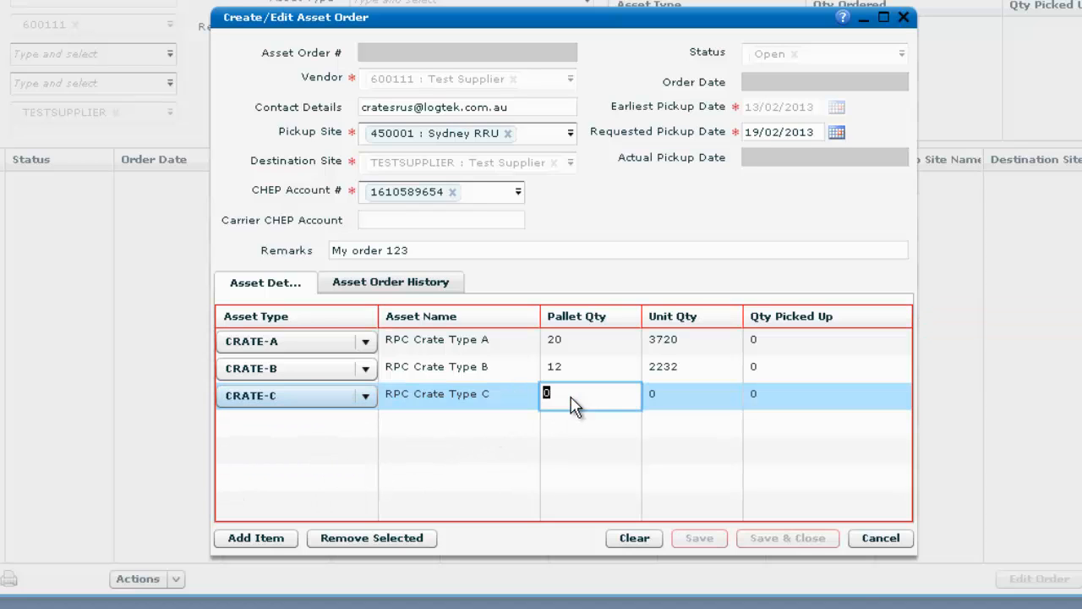
{"action": "type", "text": "12"}
{"action": "left_click", "coordinate": [605, 287]}
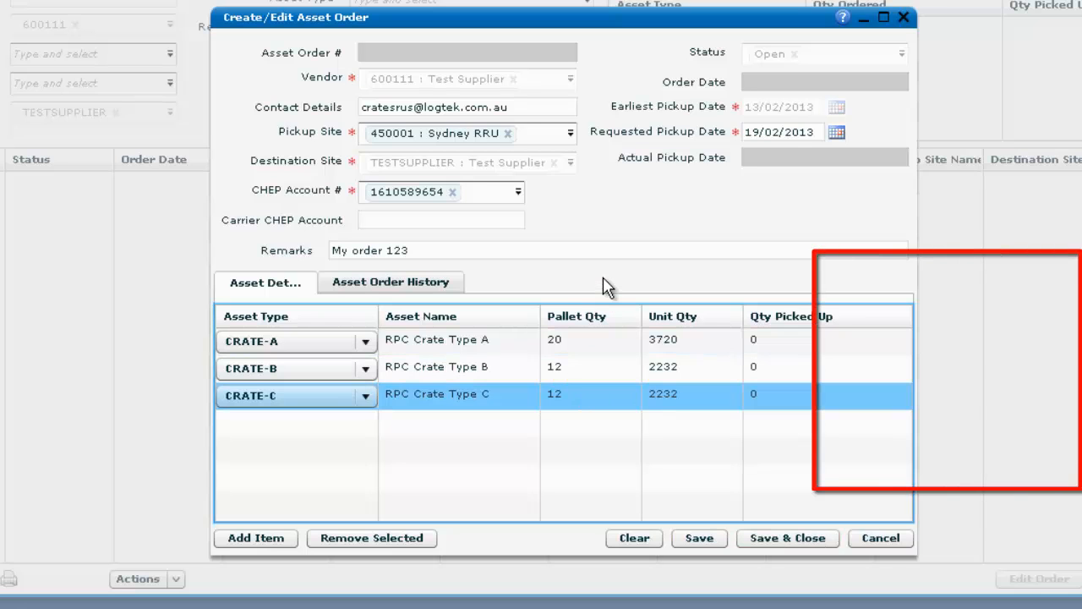
Add a fourth line of CRATE-E with 2 pallets (744 units)
{"action": "left_click", "coordinate": [269, 542]}
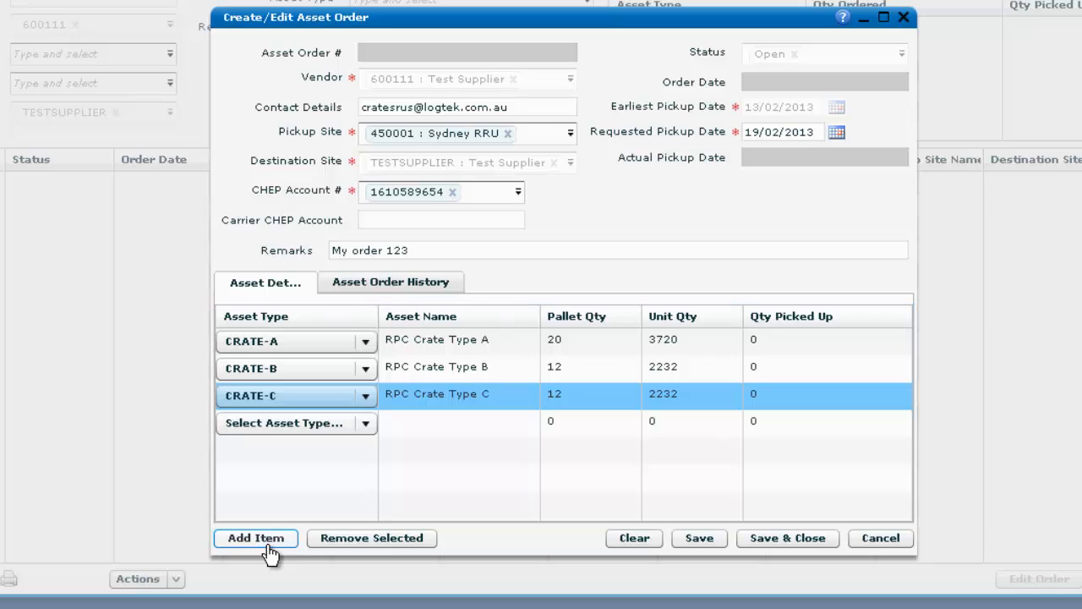
{"action": "left_click", "coordinate": [365, 423]}
{"action": "left_click", "coordinate": [323, 509]}
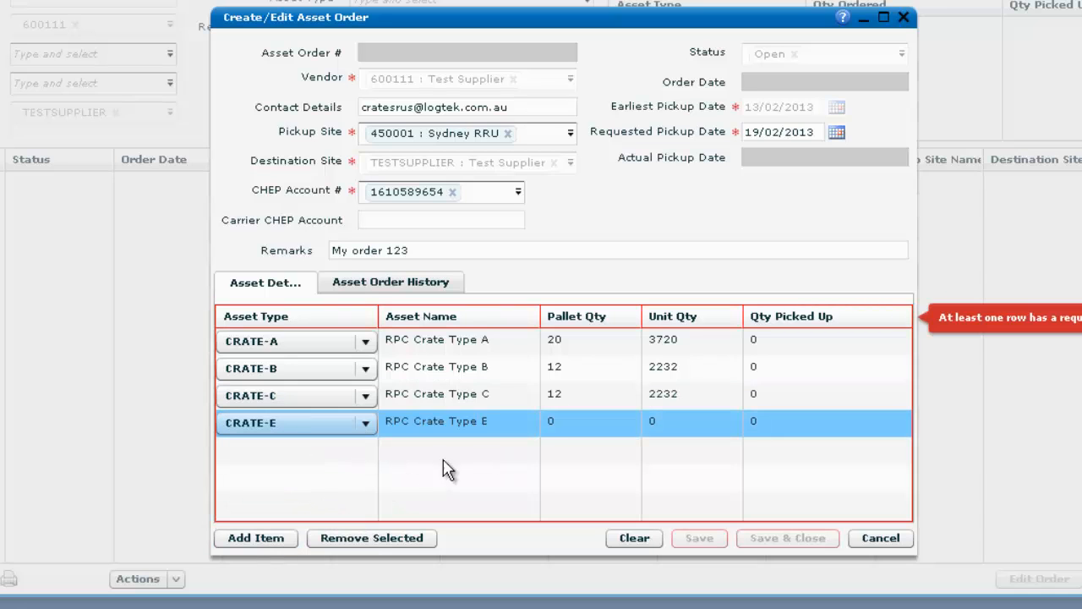
{"action": "left_click", "coordinate": [571, 429]}
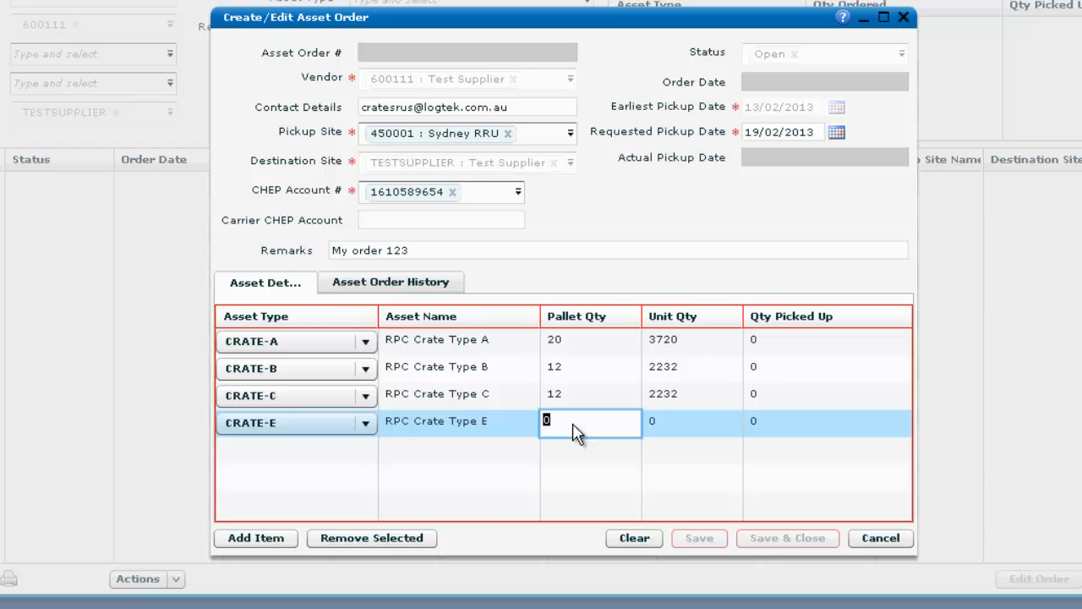
{"action": "type", "text": "2"}
{"action": "left_click", "coordinate": [550, 292]}
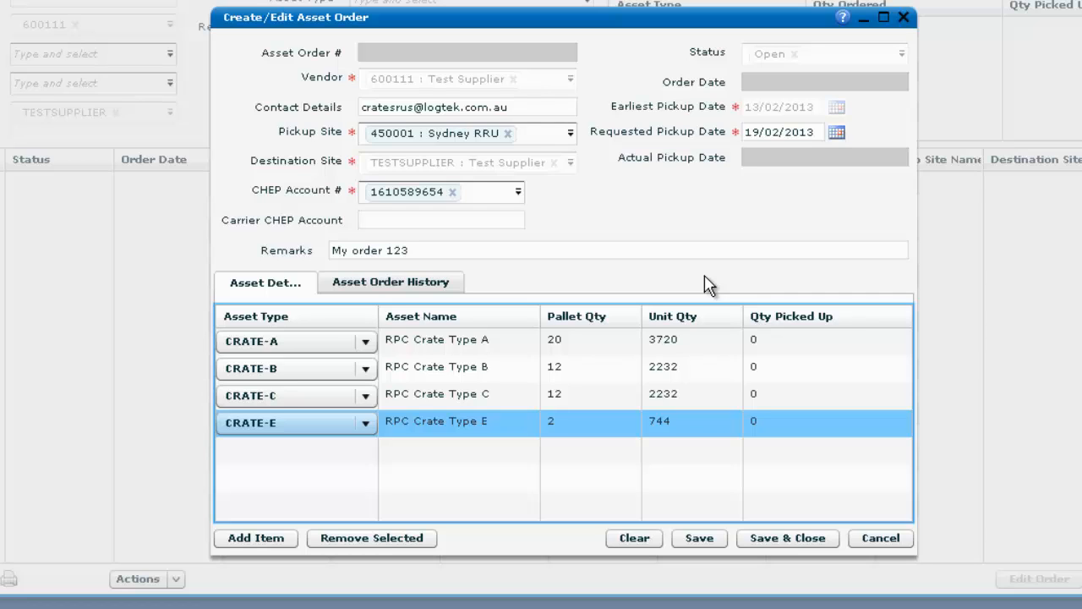
Delete the CRATE-C line from the order and empty the CHEP Account field
{"action": "left_click", "coordinate": [523, 401]}
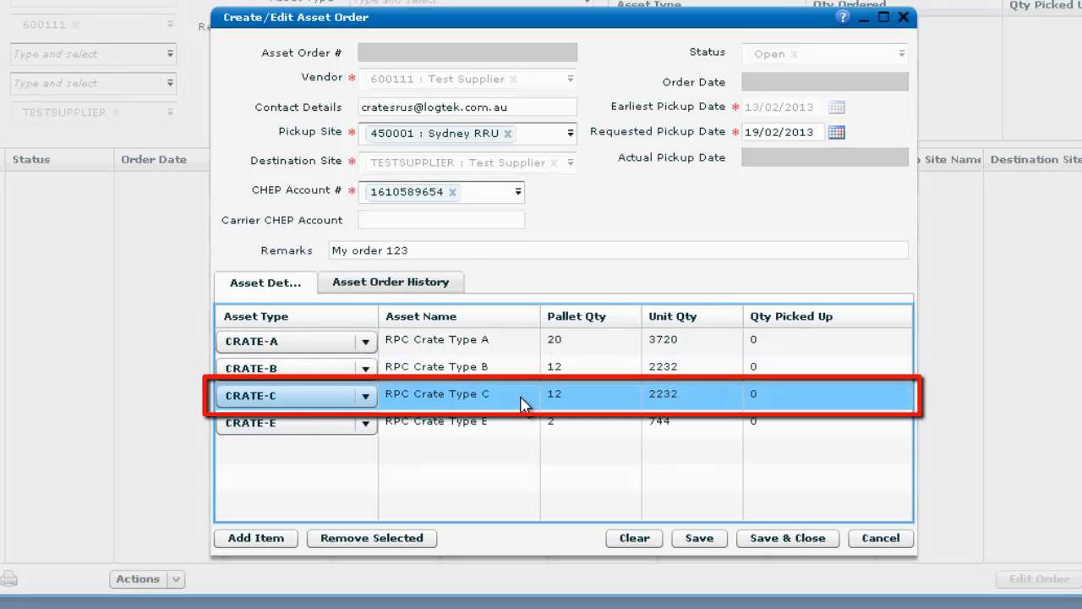
{"action": "left_click", "coordinate": [374, 541]}
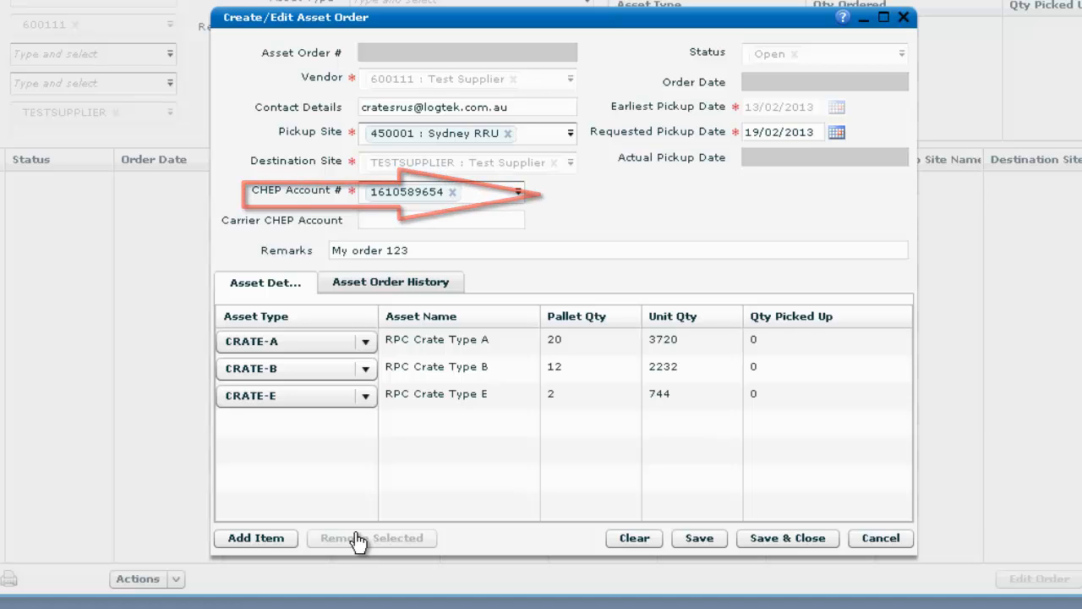
{"action": "left_click", "coordinate": [453, 193]}
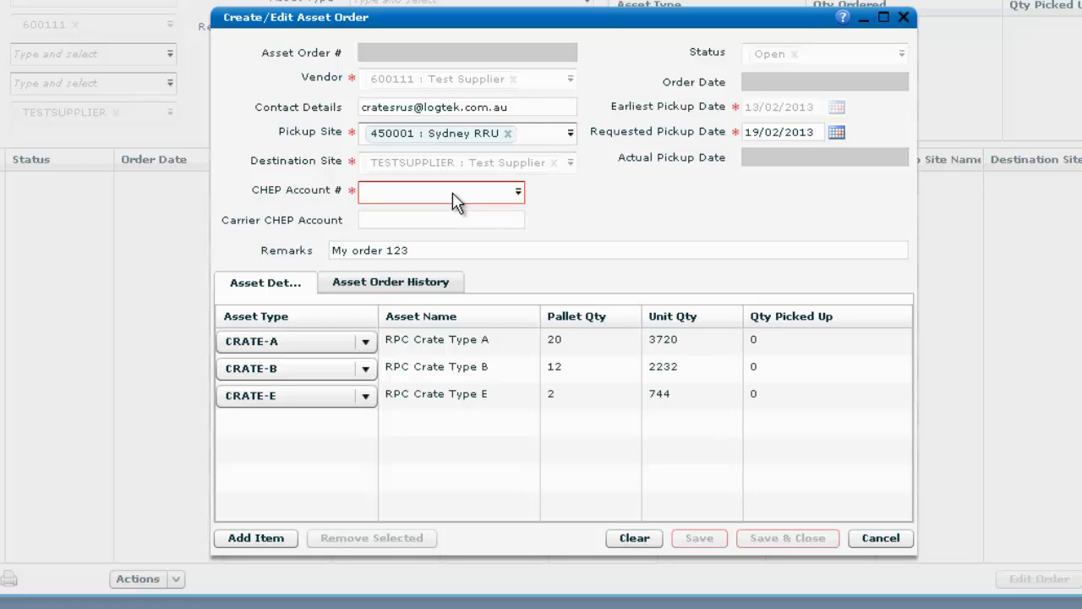
Pick another CHEP account number and save the order, closing the editor
{"action": "left_click", "coordinate": [521, 197]}
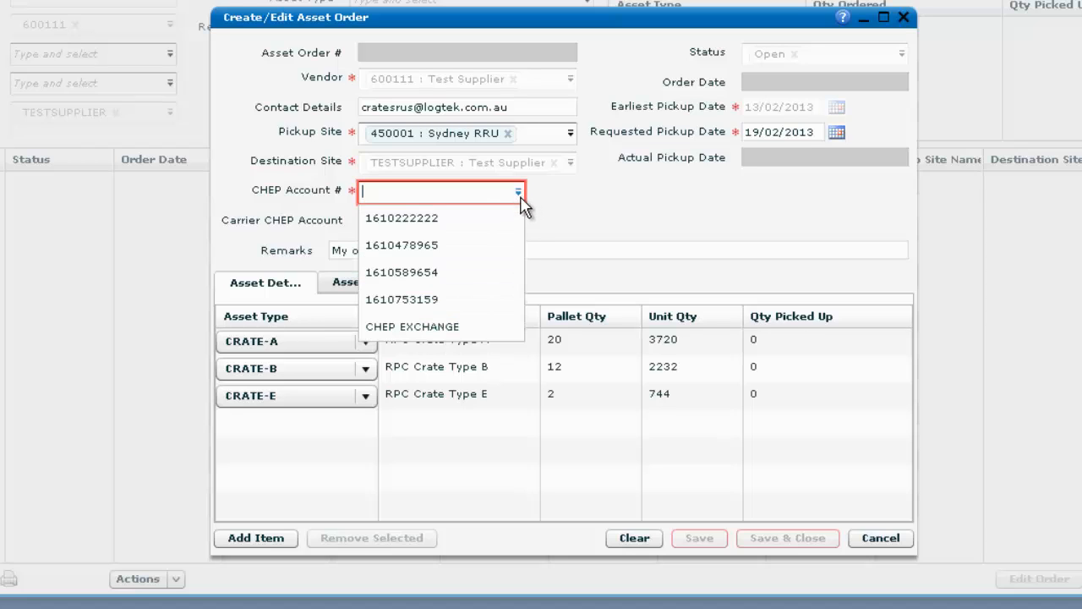
{"action": "left_click", "coordinate": [496, 250]}
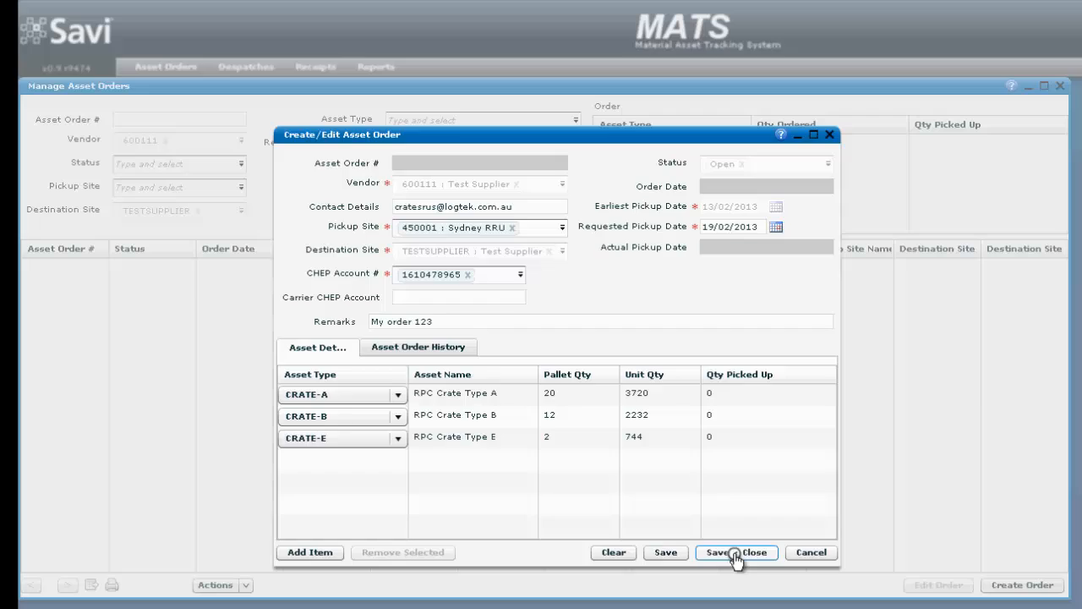
{"action": "left_click", "coordinate": [786, 543]}
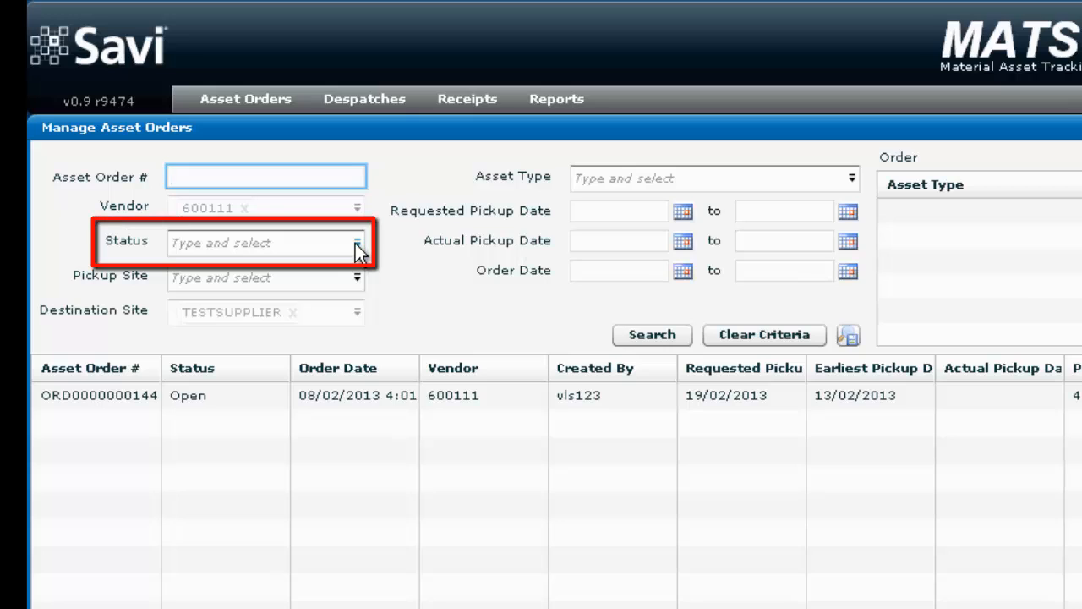
Filter the Manage Asset Orders search by status Open and run it
{"action": "left_click", "coordinate": [357, 245]}
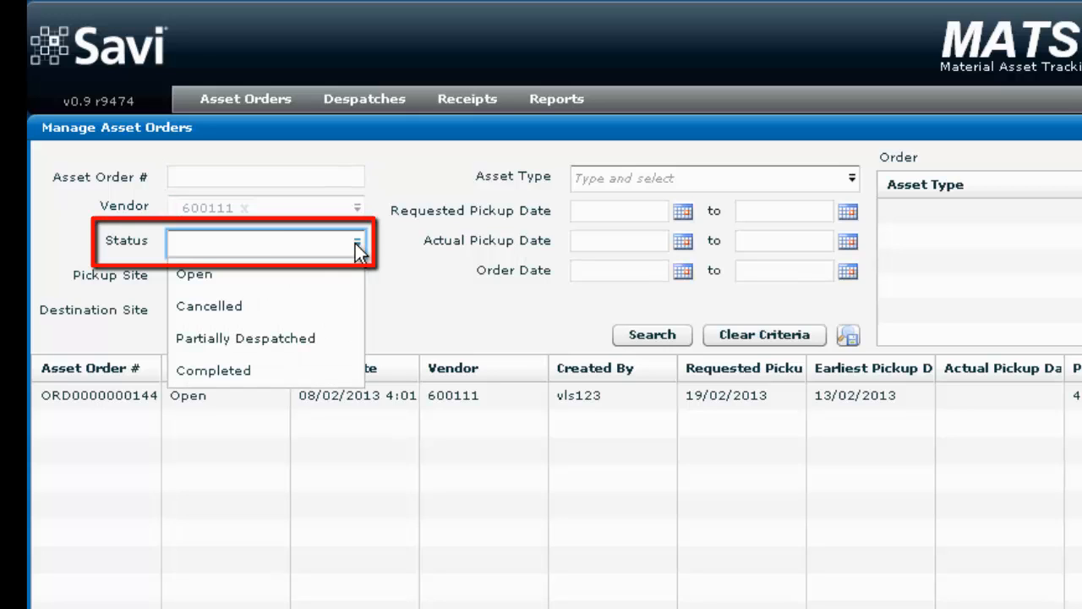
{"action": "left_click", "coordinate": [305, 274]}
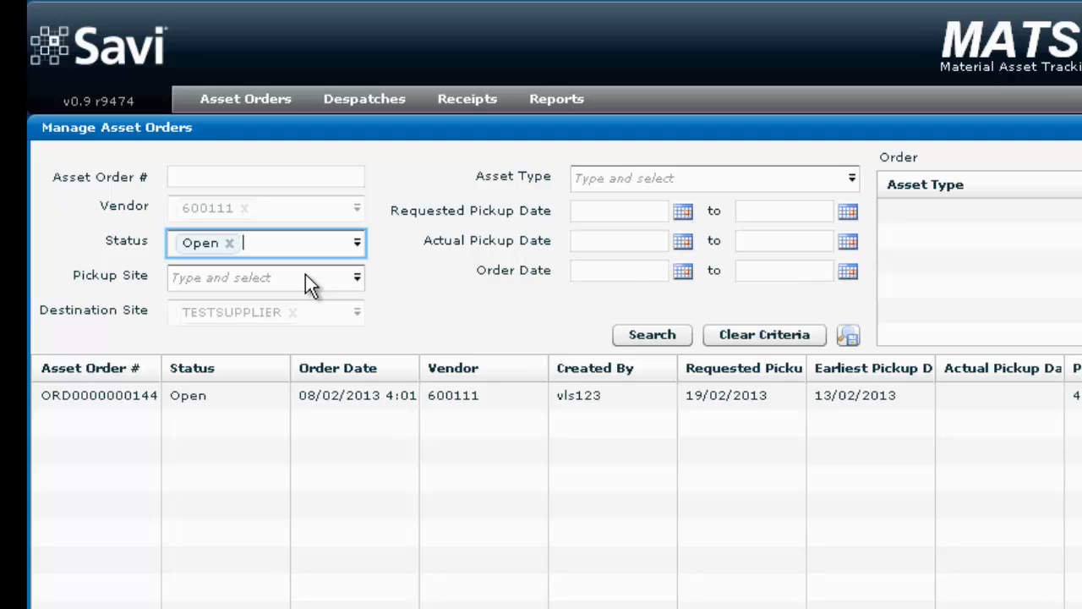
{"action": "left_click", "coordinate": [642, 336]}
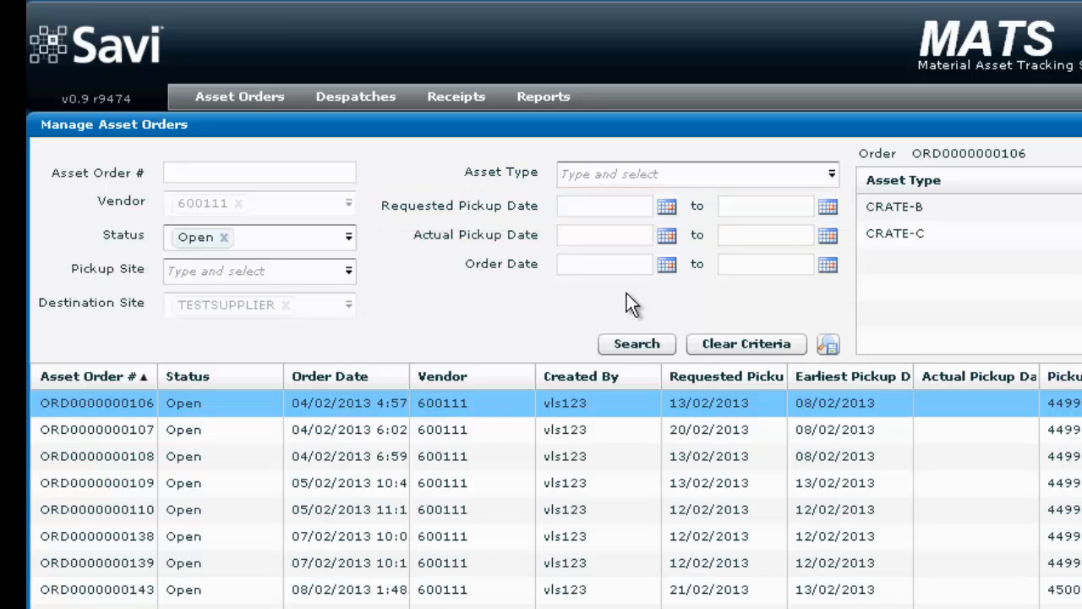
Search with a requested pickup range of 19/02/2013 to 19/02/2013
{"action": "left_click", "coordinate": [667, 208]}
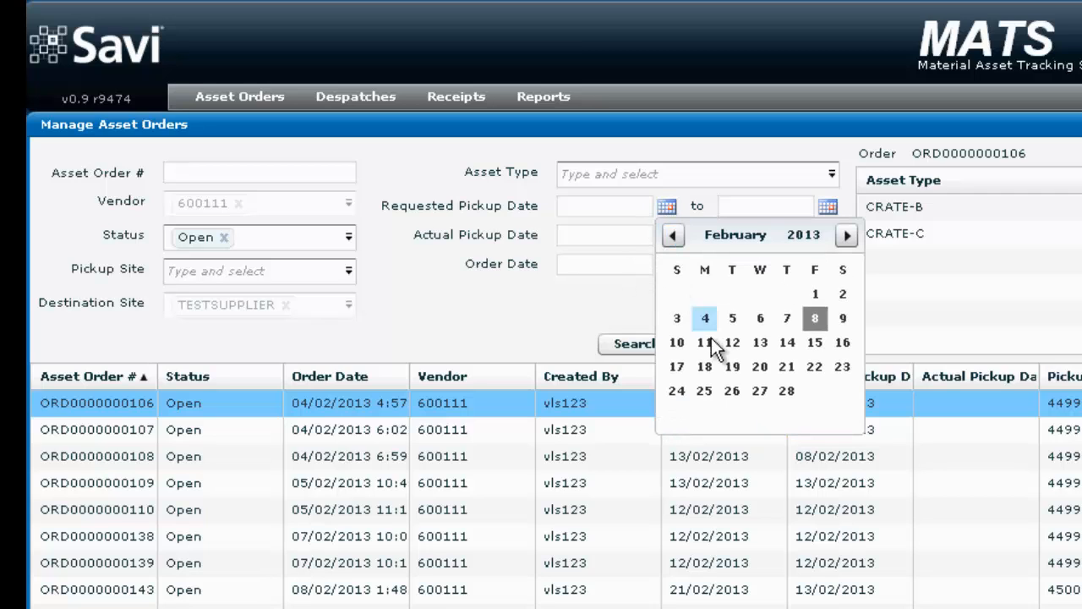
{"action": "left_click", "coordinate": [733, 365]}
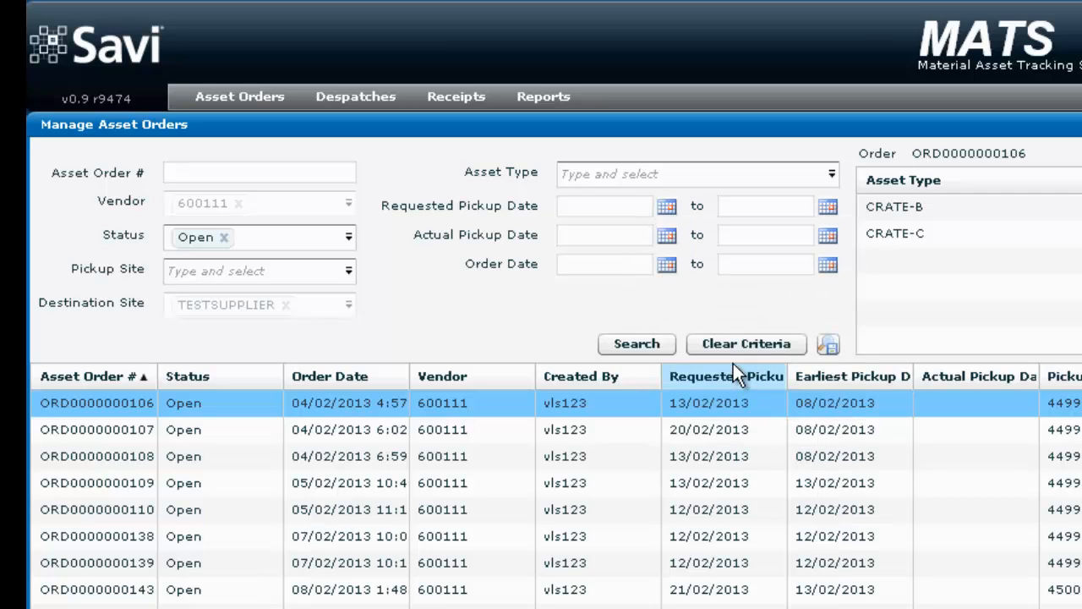
{"action": "left_click", "coordinate": [828, 207]}
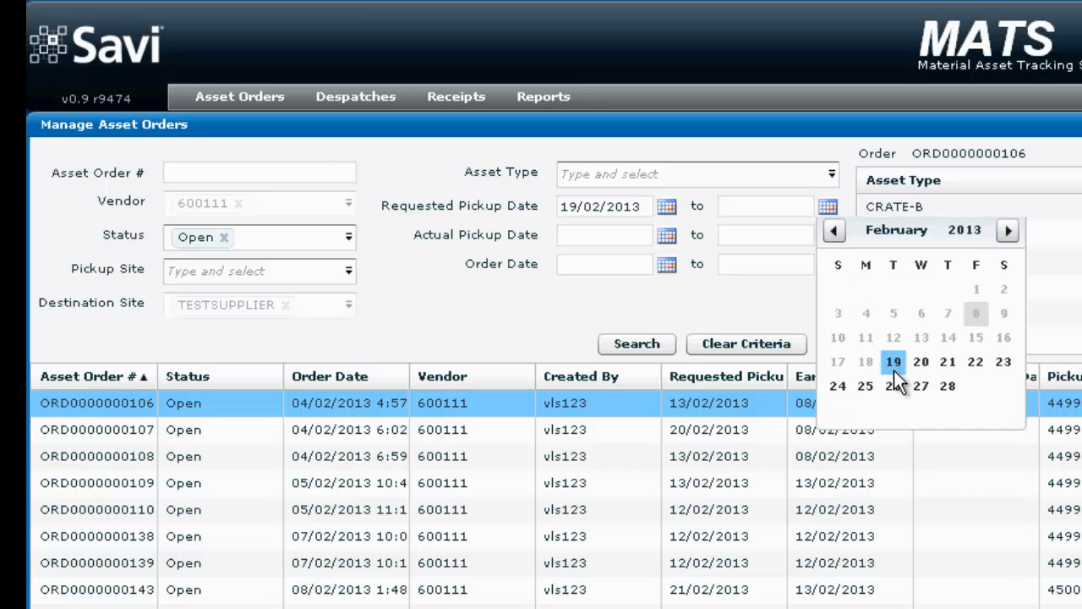
{"action": "left_click", "coordinate": [894, 363]}
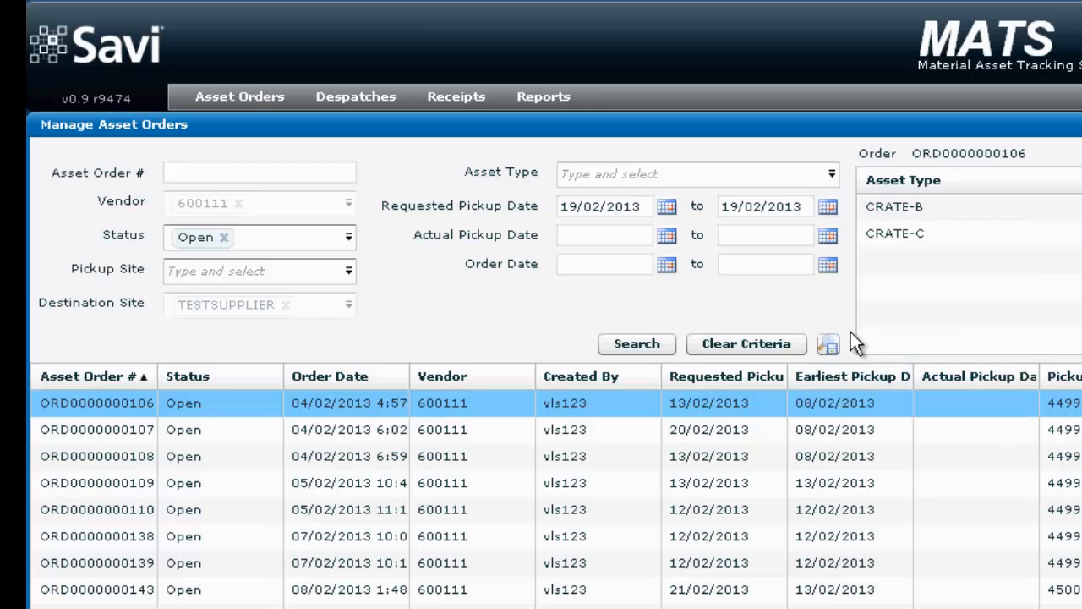
{"action": "left_click", "coordinate": [636, 343]}
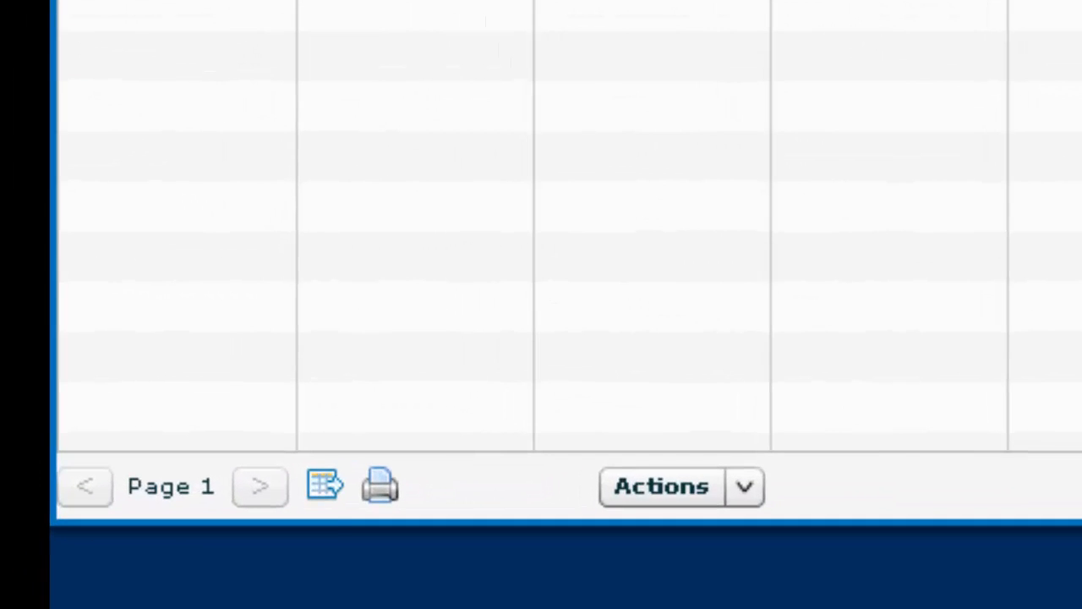
Export the filtered results to PDF and open the downloaded report
{"action": "left_click", "coordinate": [382, 495]}
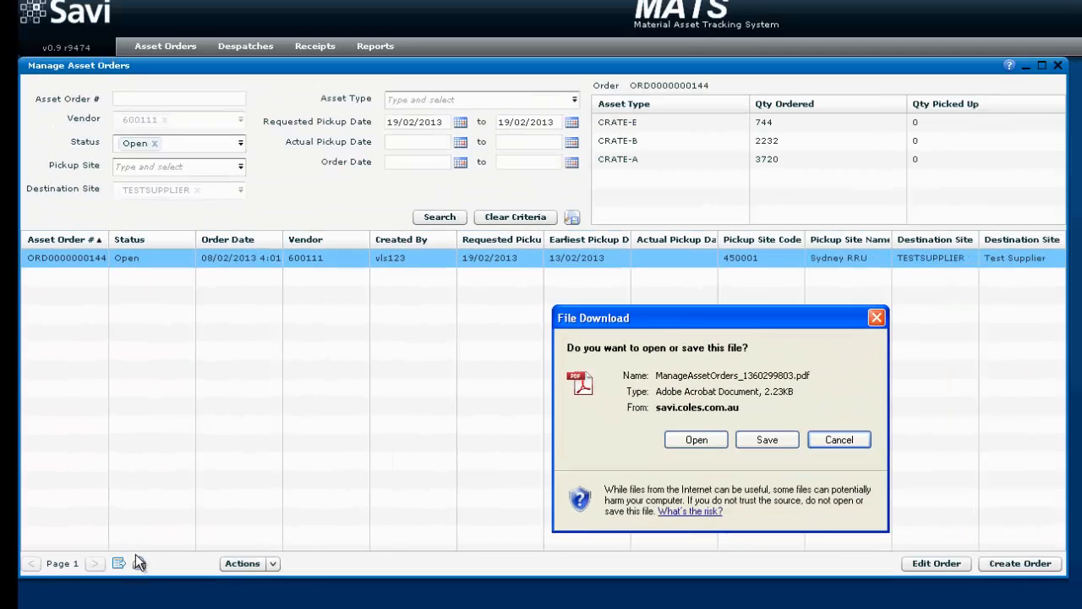
{"action": "left_click", "coordinate": [680, 439]}
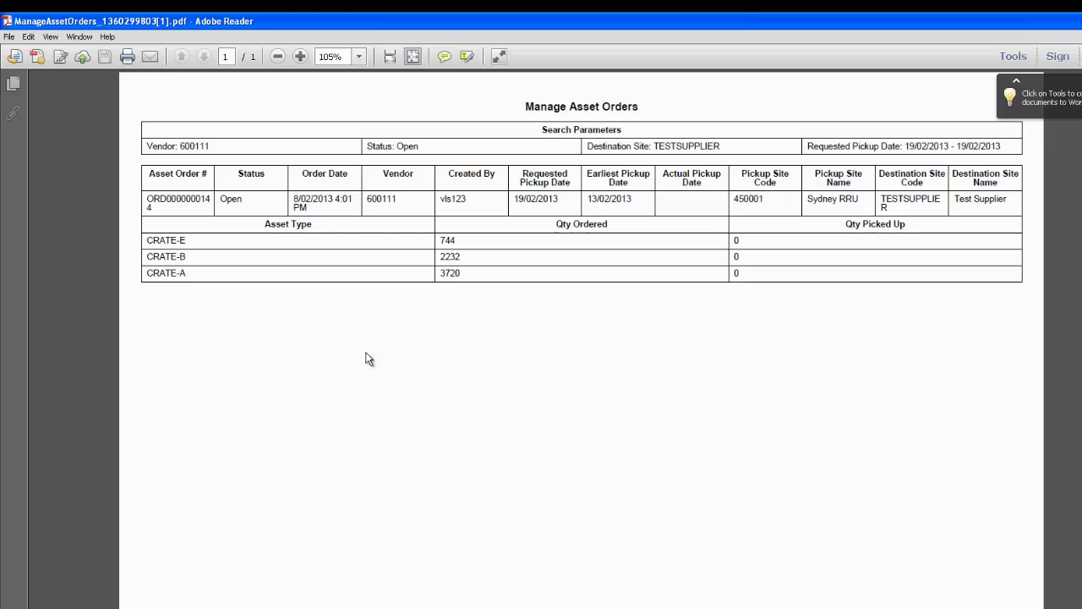
Print one copy of the Manage Asset Orders PDF report
{"action": "left_click", "coordinate": [127, 58]}
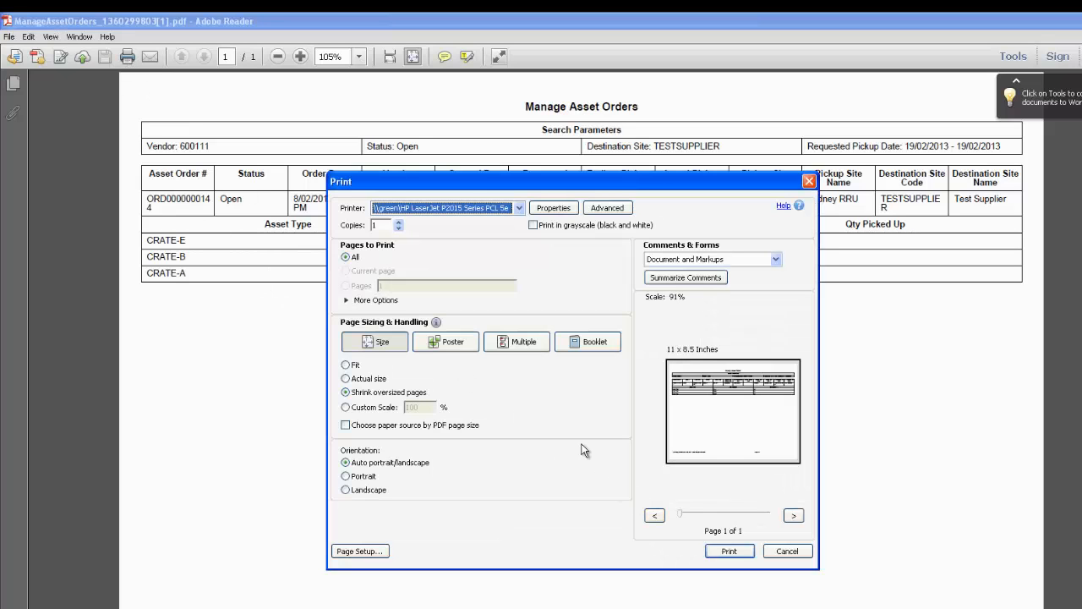
{"action": "left_click", "coordinate": [398, 221]}
{"action": "left_click", "coordinate": [399, 221]}
{"action": "left_click", "coordinate": [398, 222]}
{"action": "left_click", "coordinate": [399, 222]}
{"action": "left_click", "coordinate": [399, 222]}
{"action": "left_click", "coordinate": [399, 227]}
{"action": "left_click", "coordinate": [399, 227]}
{"action": "left_click", "coordinate": [400, 227]}
{"action": "left_click", "coordinate": [399, 227]}
{"action": "left_click", "coordinate": [399, 228]}
{"action": "left_click", "coordinate": [728, 553]}
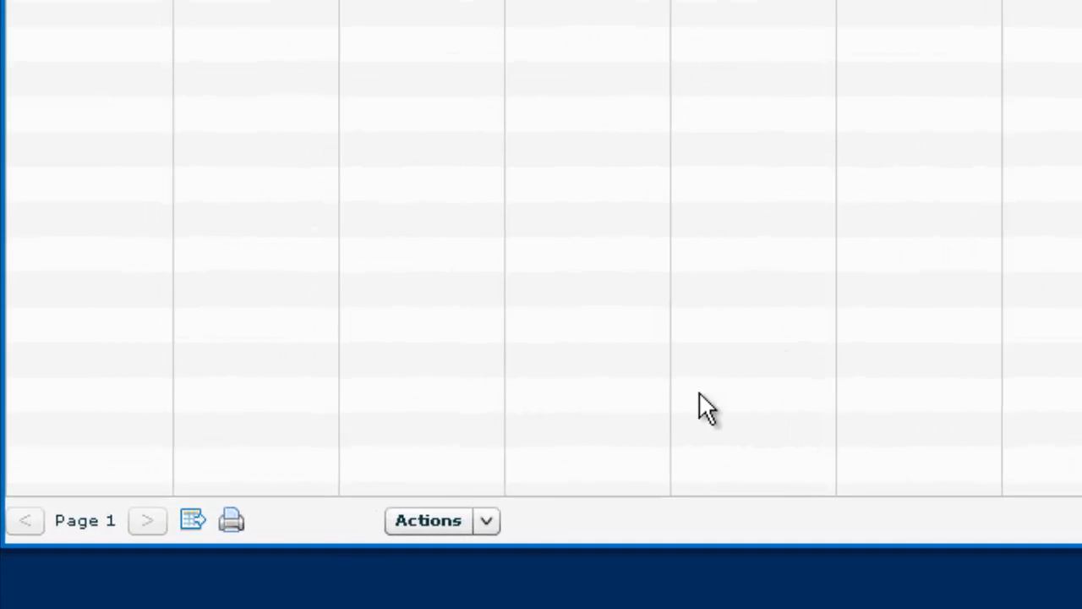
Send the order docket via Email Order to the sender's own e-mail address
{"action": "left_click", "coordinate": [491, 522]}
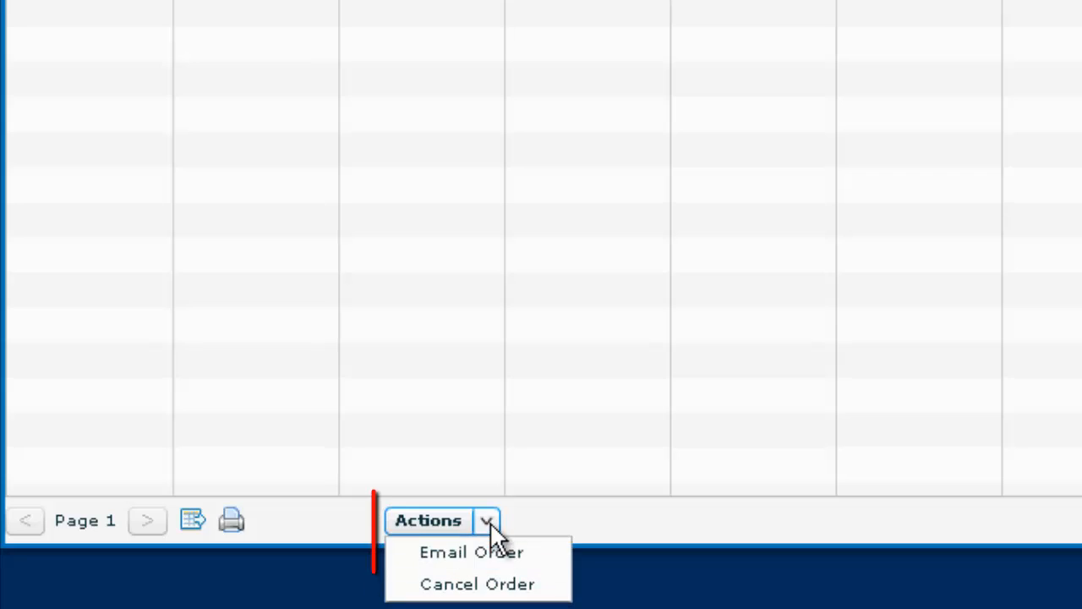
{"action": "left_click", "coordinate": [493, 554]}
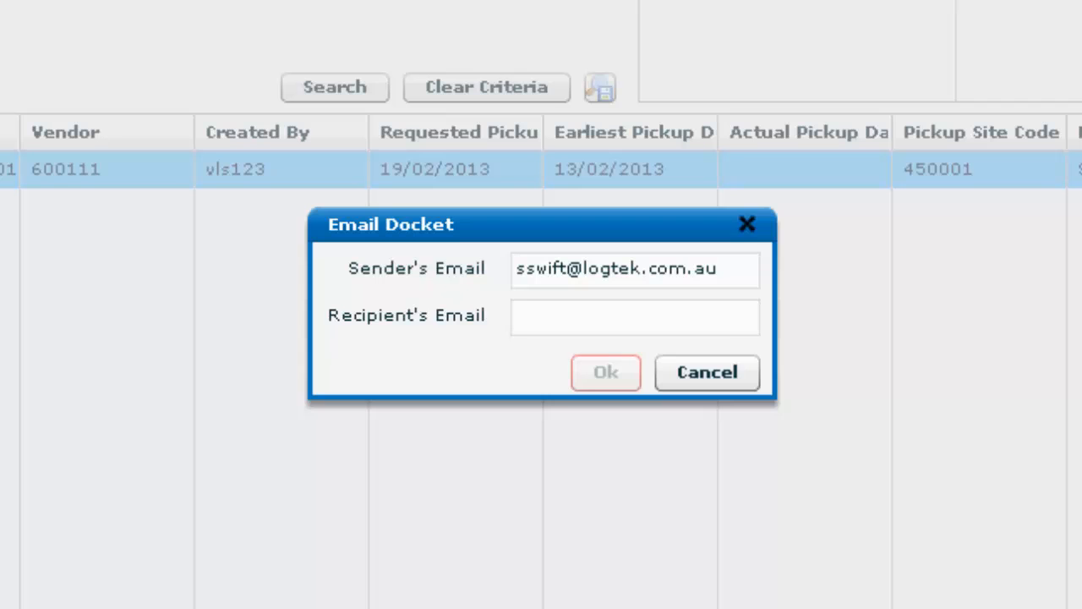
{"action": "left_click", "coordinate": [546, 315]}
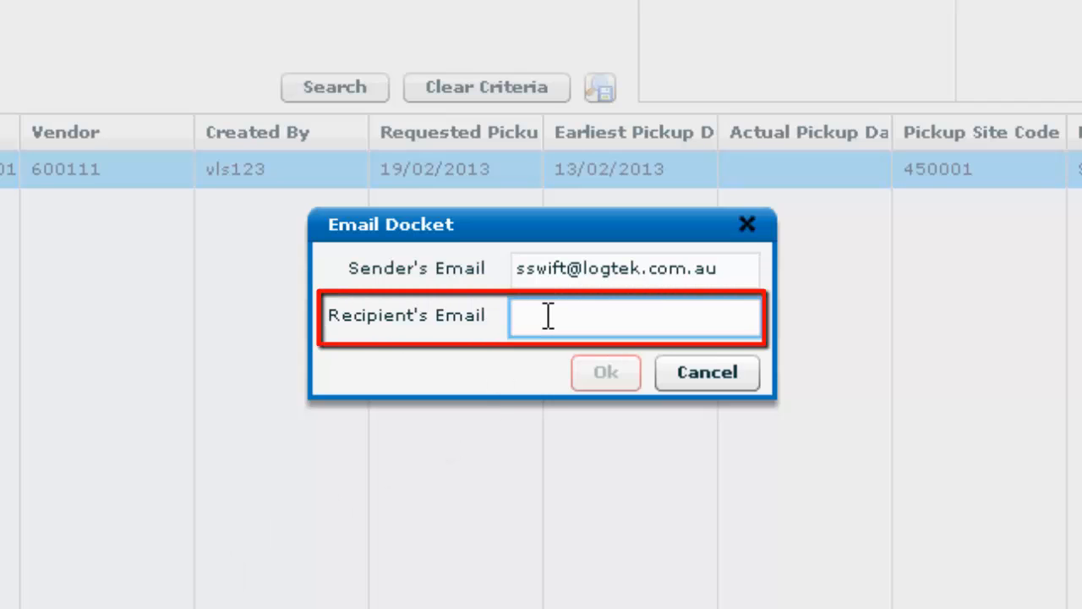
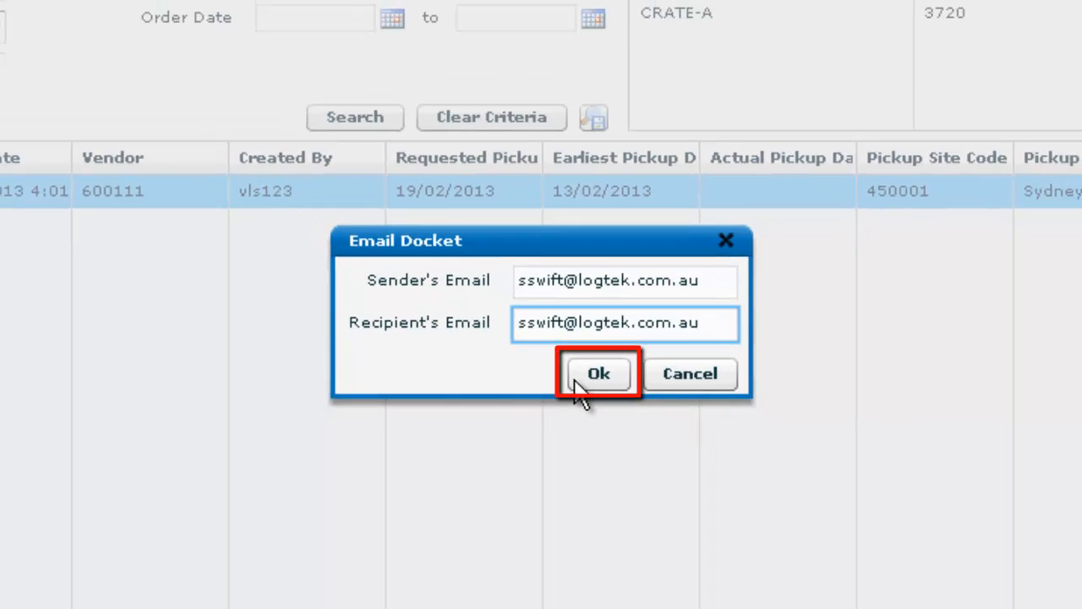
{"action": "left_click", "coordinate": [592, 376]}
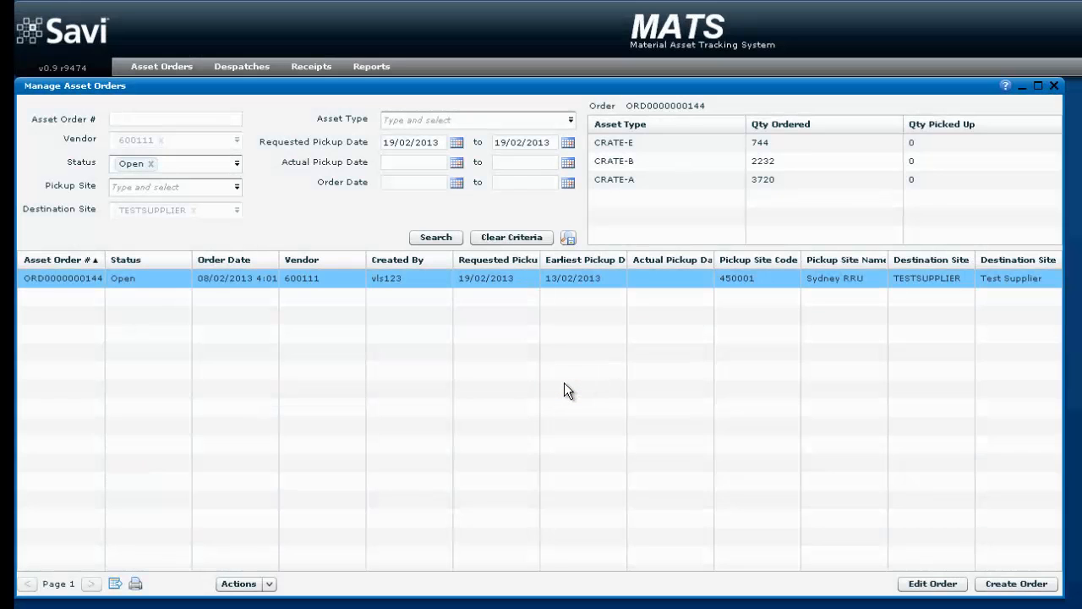